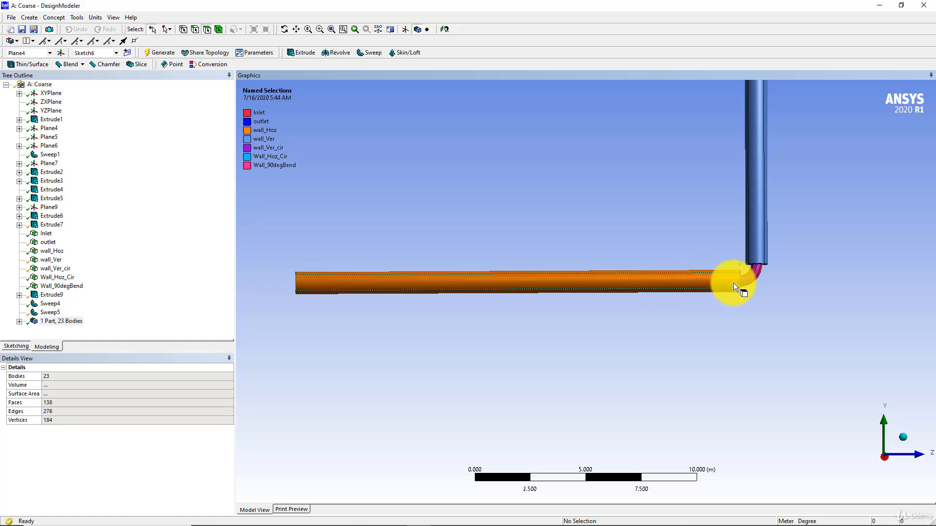
Examine the horizontal pipe, the 90-degree bend and the vertical pipe up to its outlet end
click(601, 285)
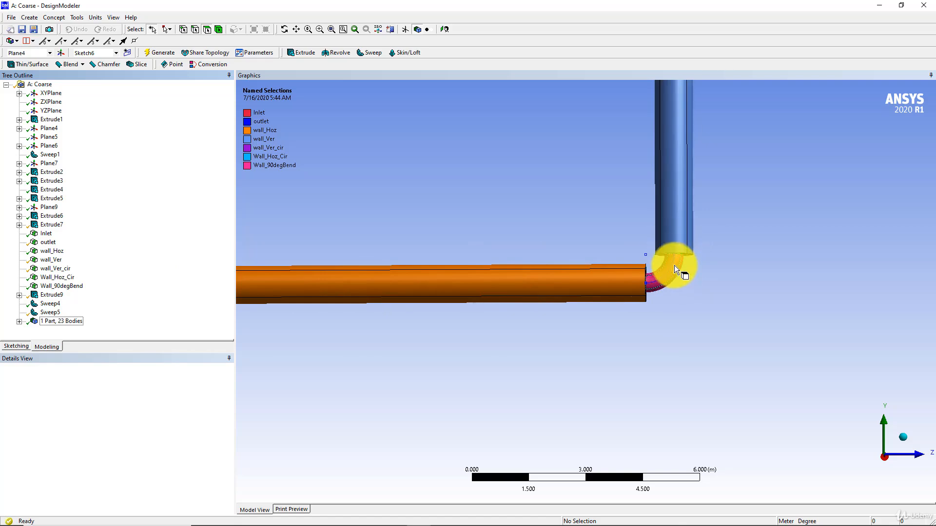
scroll(674, 265, up, 1)
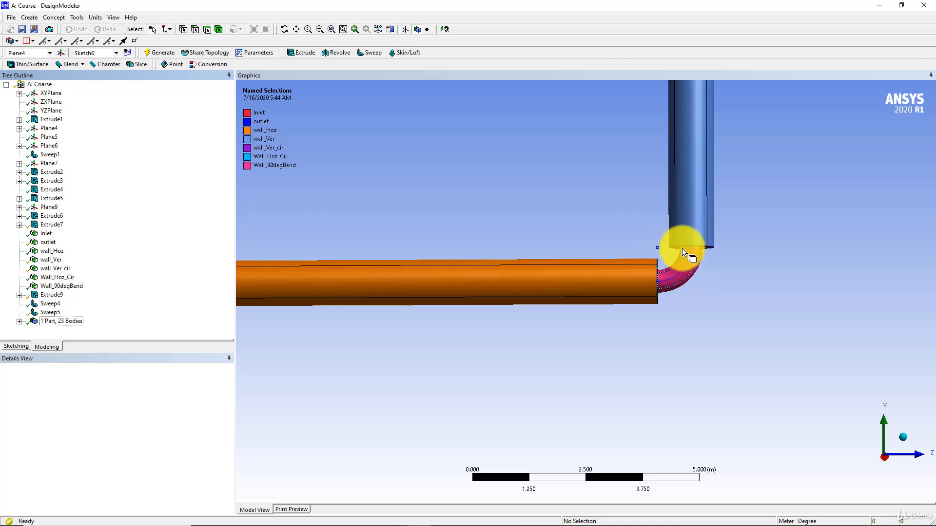
scroll(679, 249, up, 2)
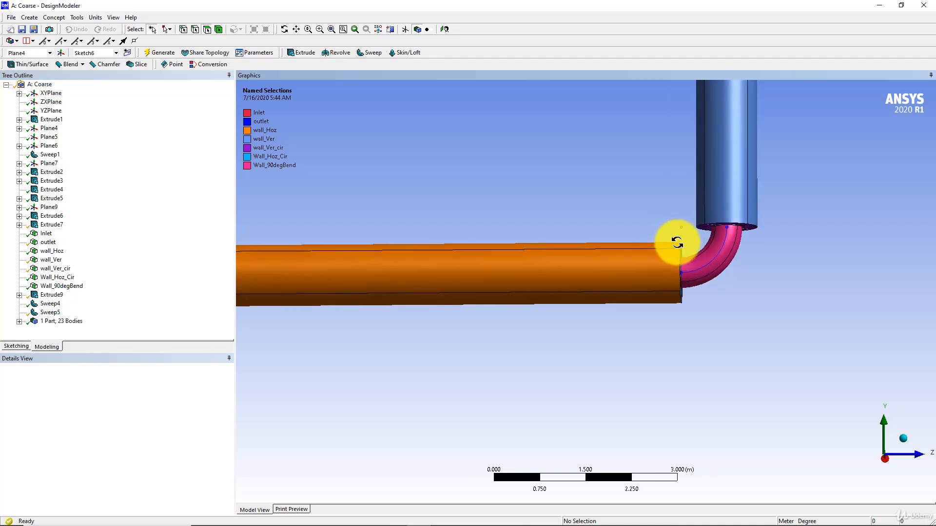
click(709, 224)
drag(718, 246, 679, 231)
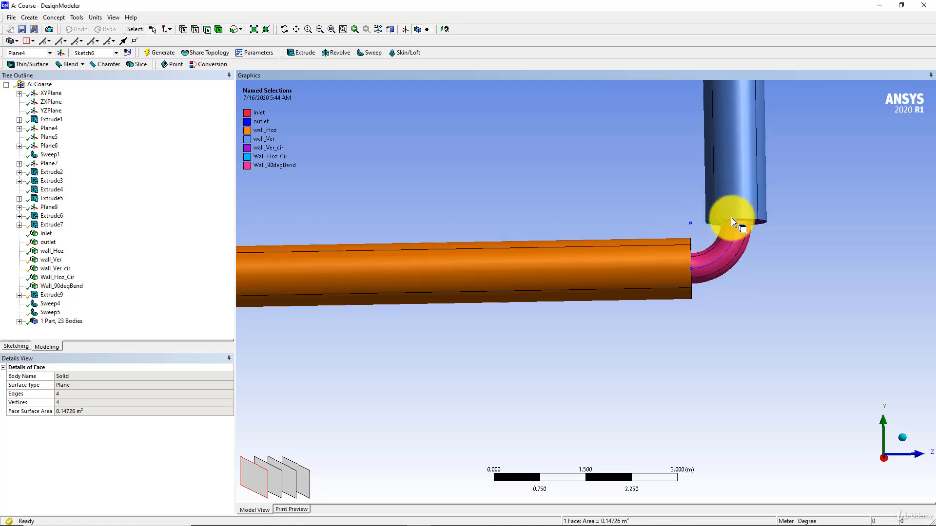
scroll(731, 230, up, 2)
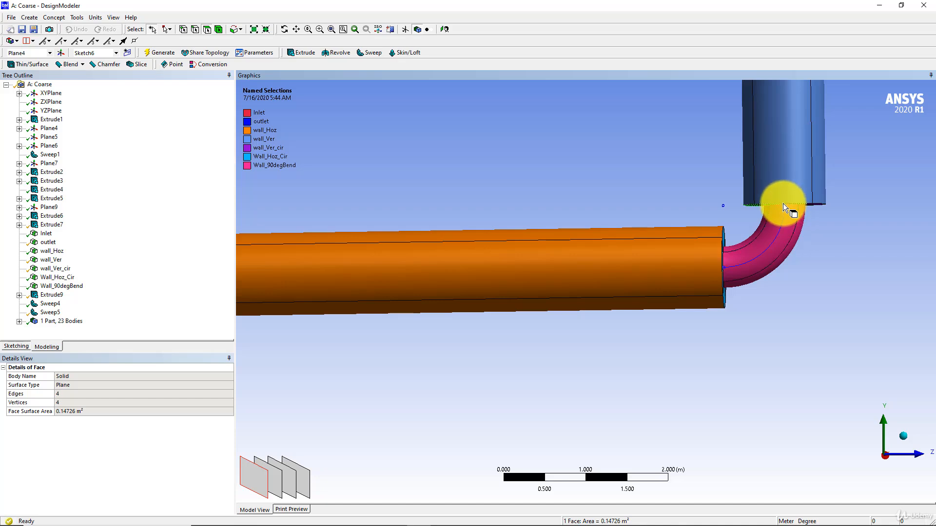
scroll(758, 182, down, 2)
scroll(758, 182, down, 4)
drag(644, 242, 615, 406)
drag(611, 297, 592, 103)
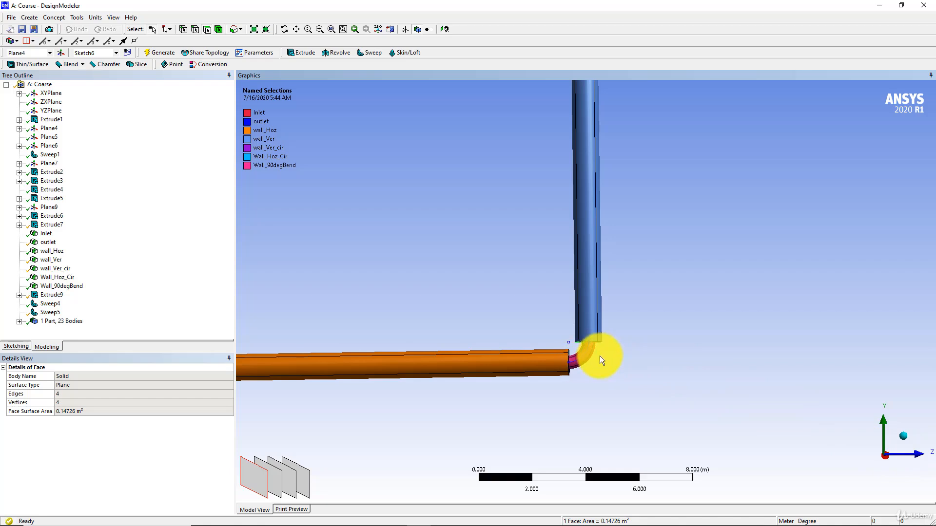
scroll(594, 227, down, 3)
drag(586, 105, 546, 378)
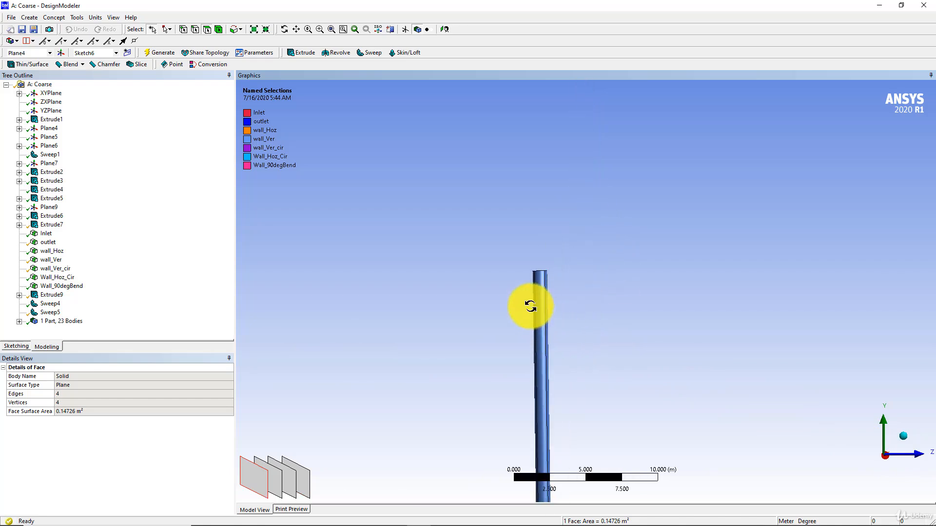
scroll(533, 312, up, 3)
drag(537, 313, 531, 166)
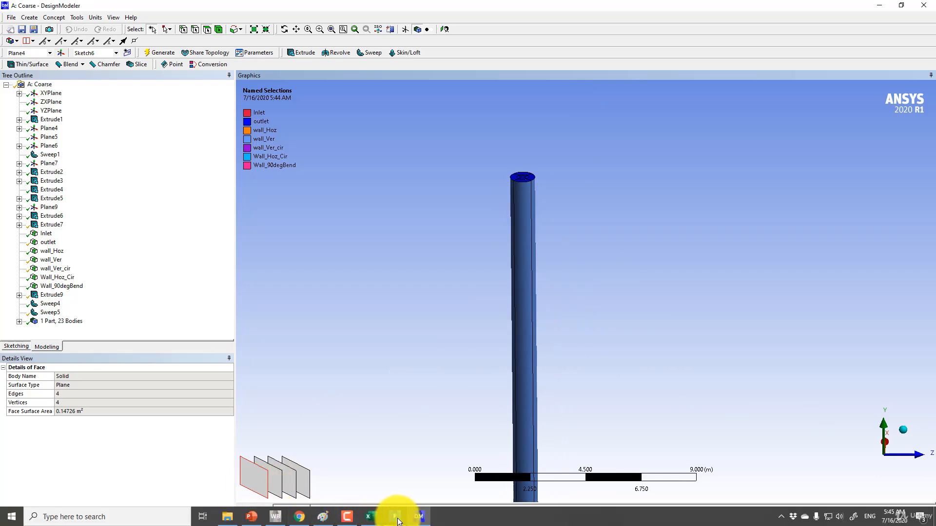
Switch to the Fluent session of the Coarse case and maximize its window
click(396, 518)
click(657, 159)
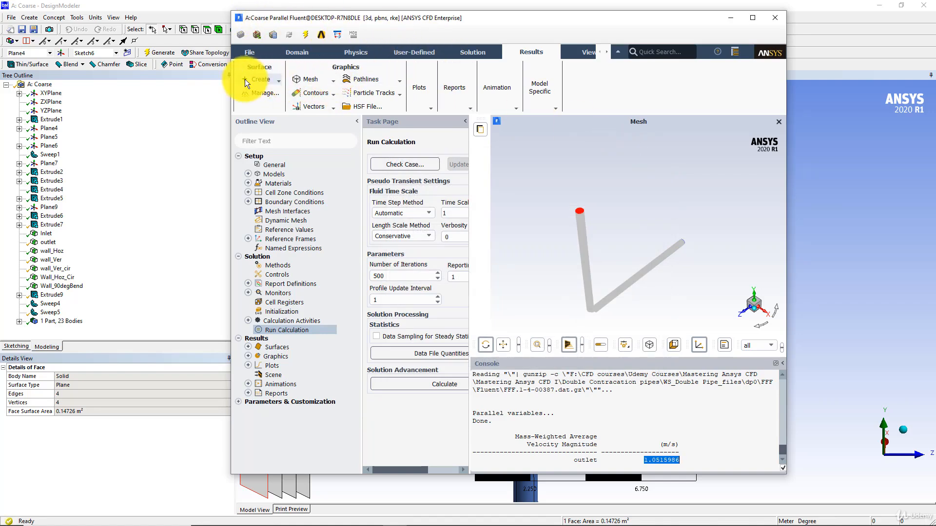
click(753, 17)
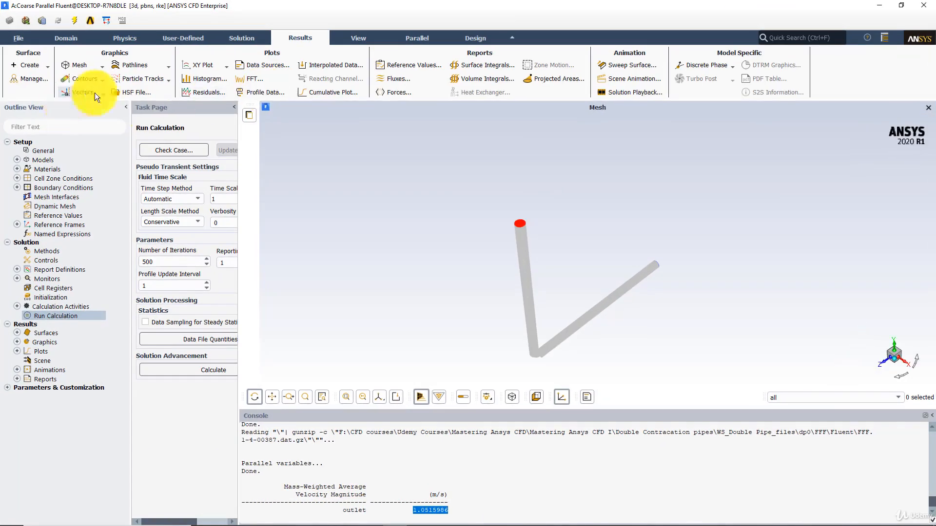
Start a new Line/Rake surface with its start point at x0 = 0, y0 = 0.75 and z0 = 20.75 m
click(26, 64)
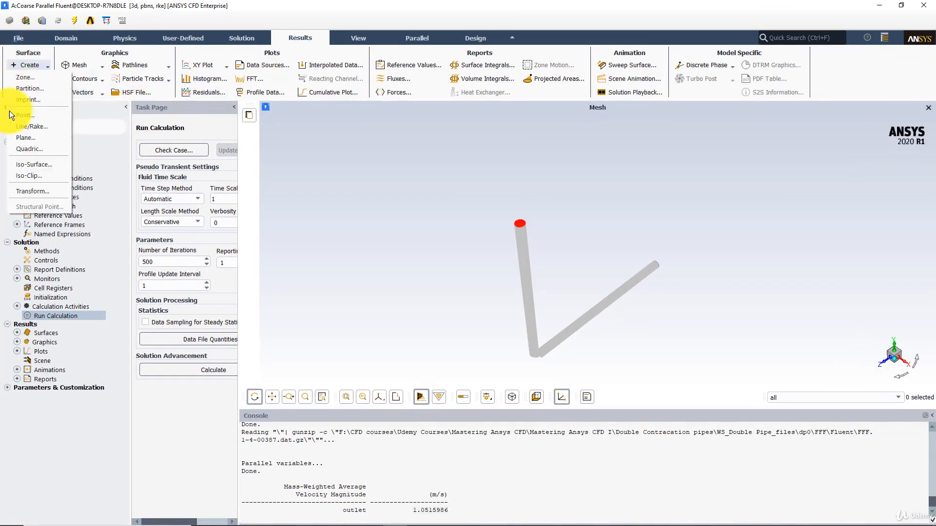
click(20, 123)
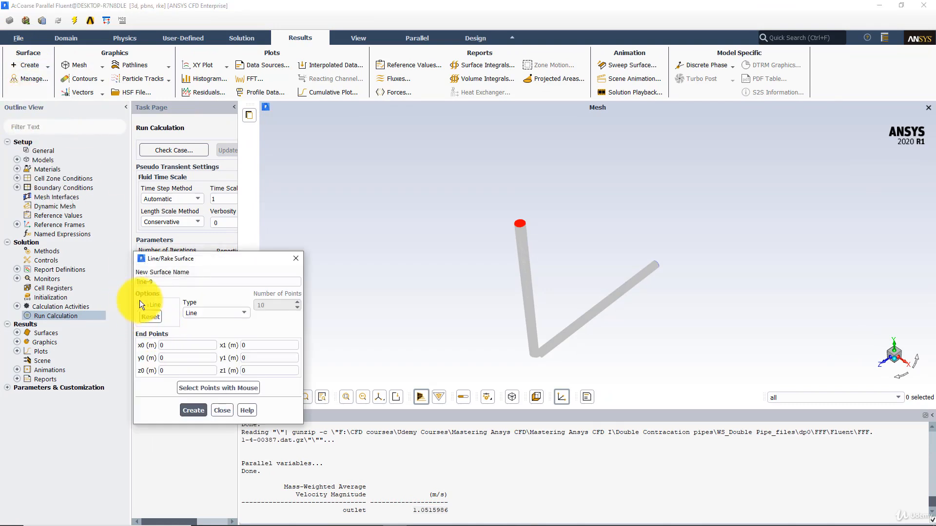
click(176, 346)
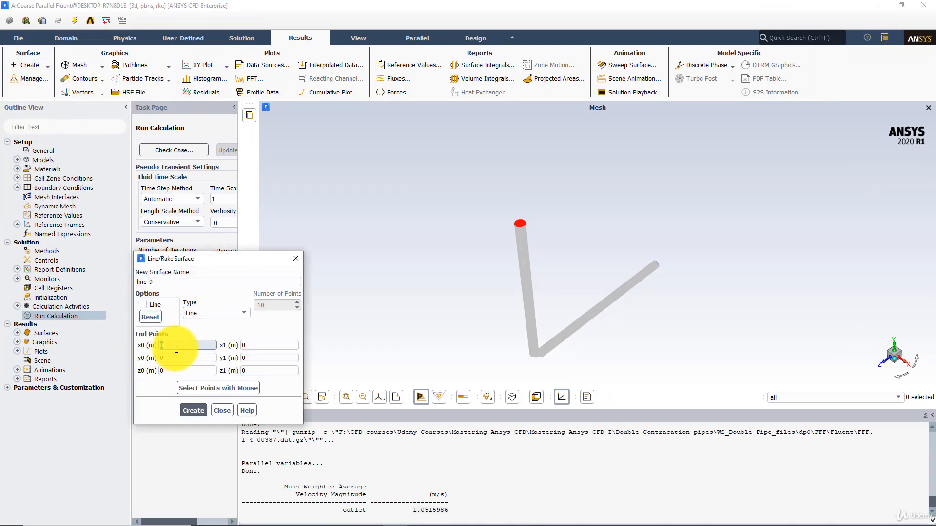
click(177, 357)
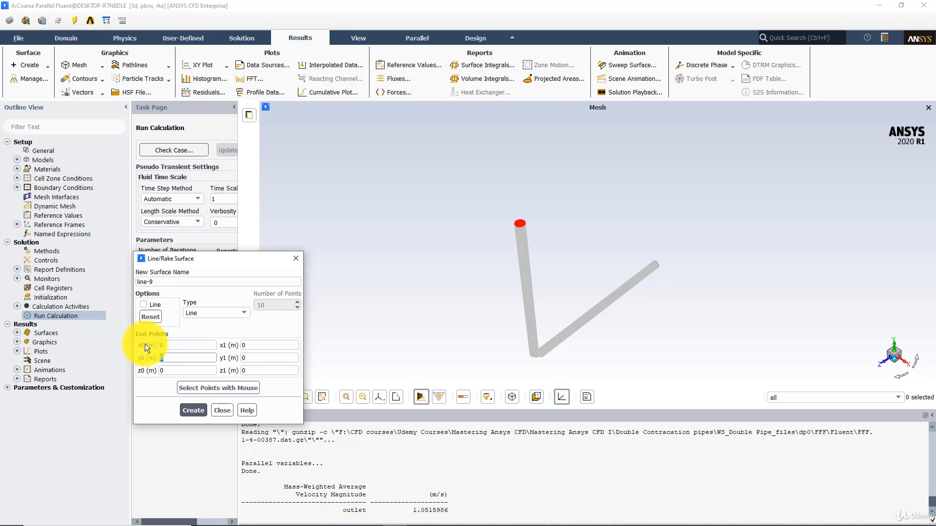
text(0.75)
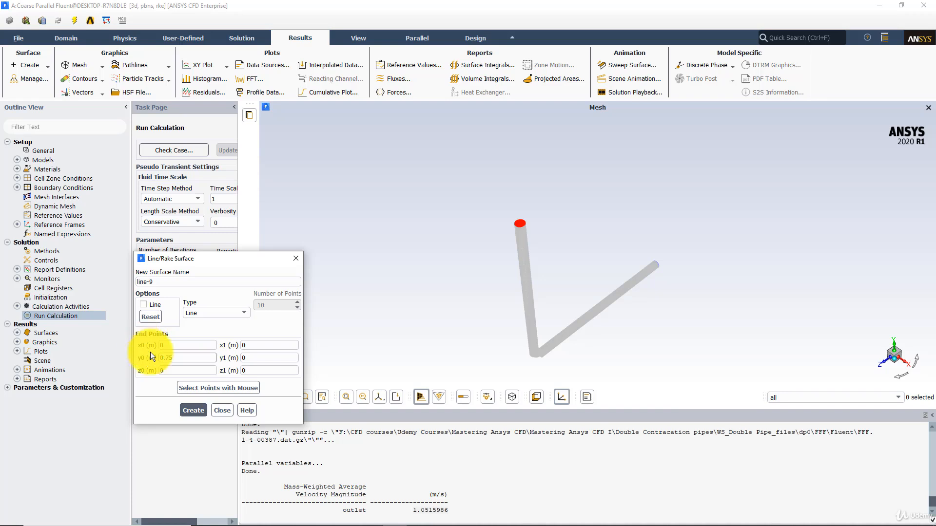
click(181, 370)
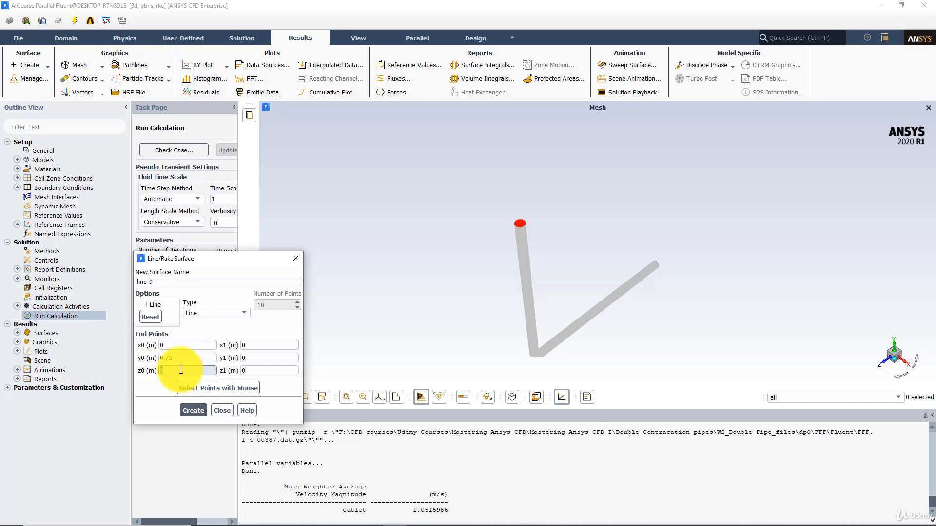
text(20.75)
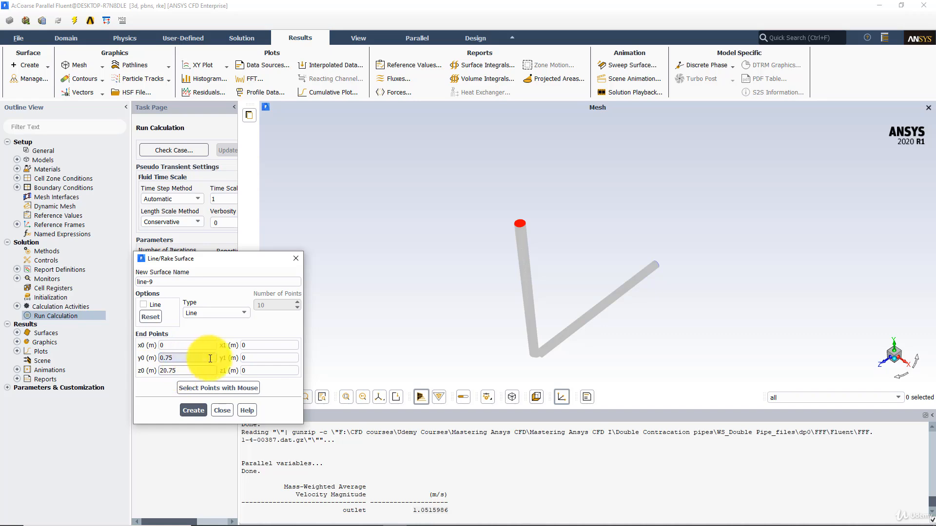
Set the line's end point to y1 = 20.75 and z1 = 20.75 m, and create the line surface
click(254, 358)
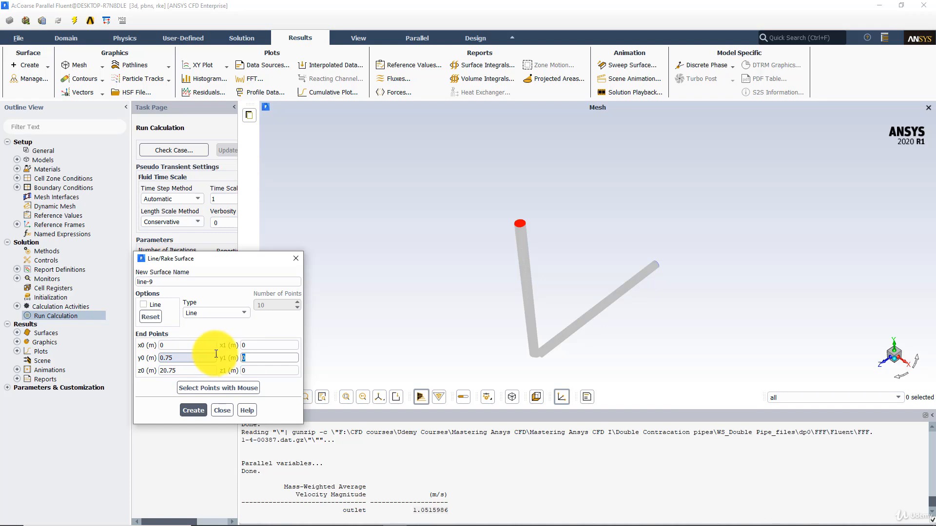
click(250, 369)
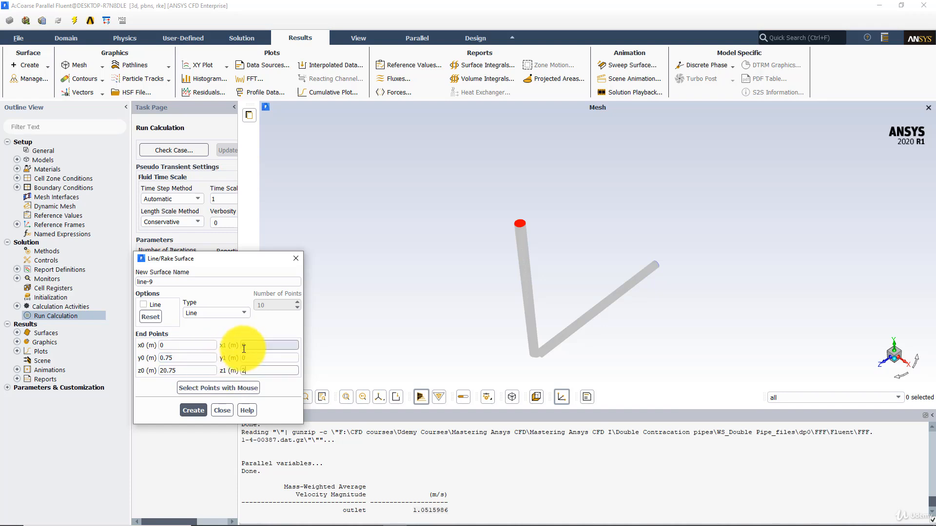
text(20.75)
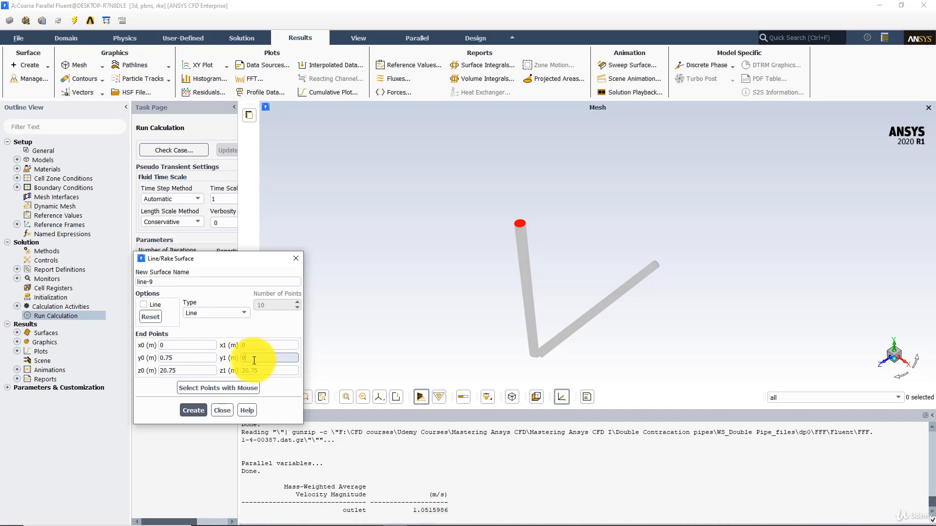
click(246, 359)
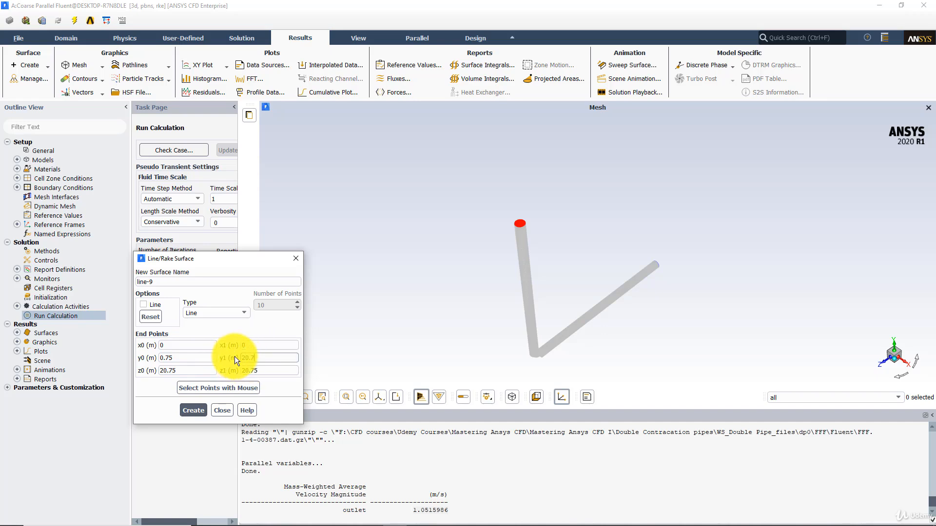
click(193, 410)
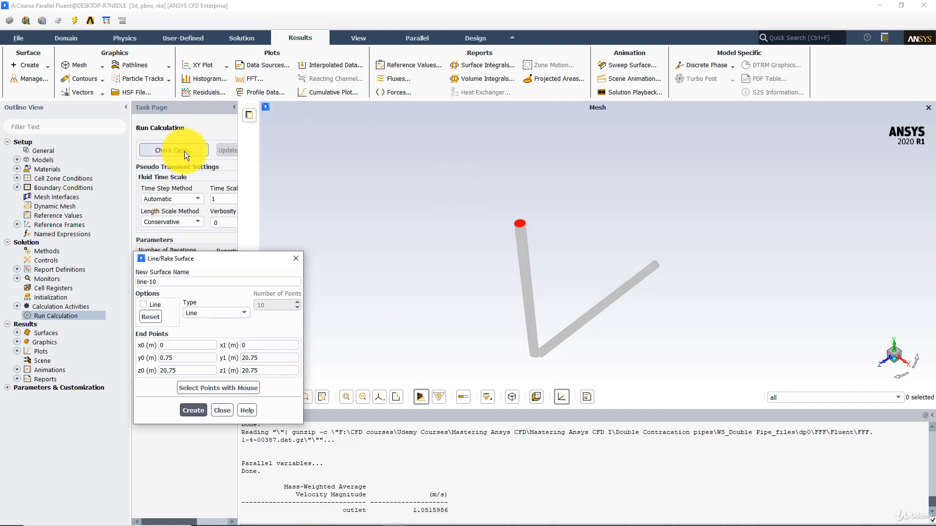
Display the mesh without wall_hoz, wall_hoz_cir, wall_ver and wall_ver_cir, and with the x-coordinate-8 surface included
drag(240, 132, 280, 130)
drag(503, 218, 205, 115)
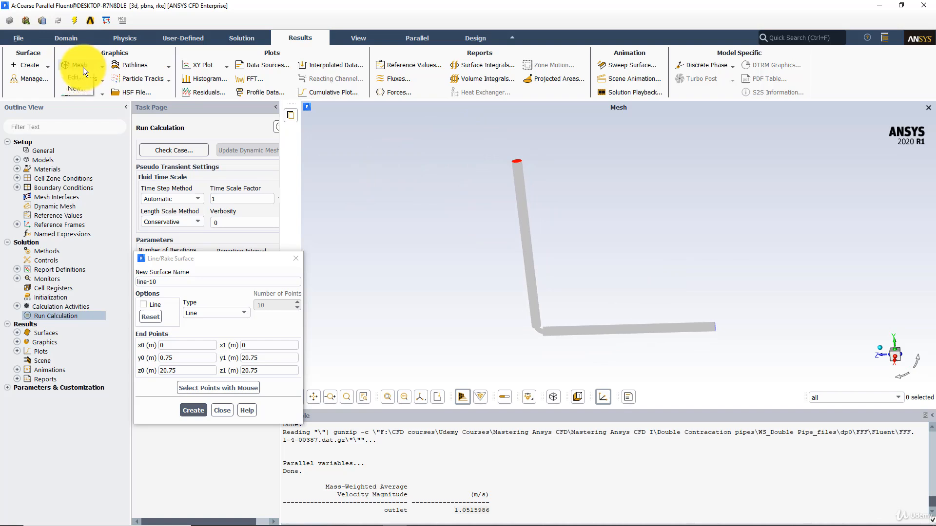
click(80, 77)
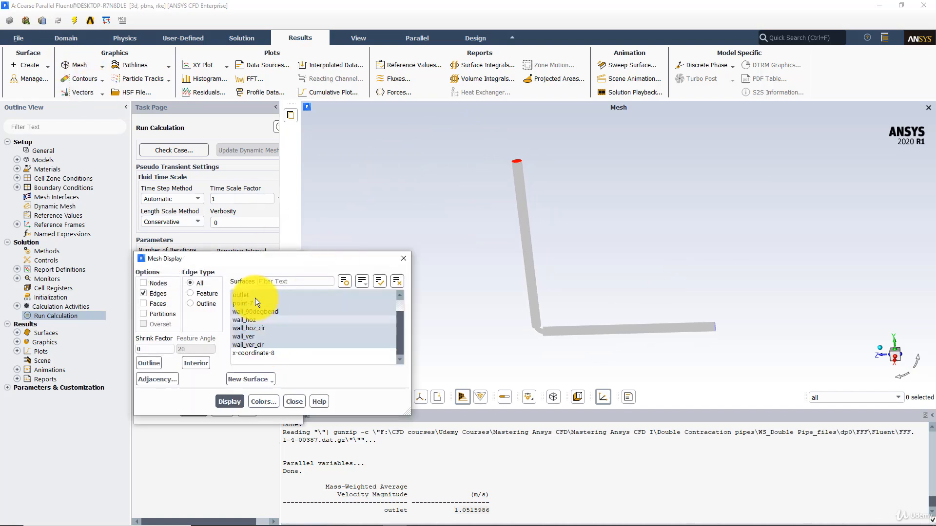
click(255, 328)
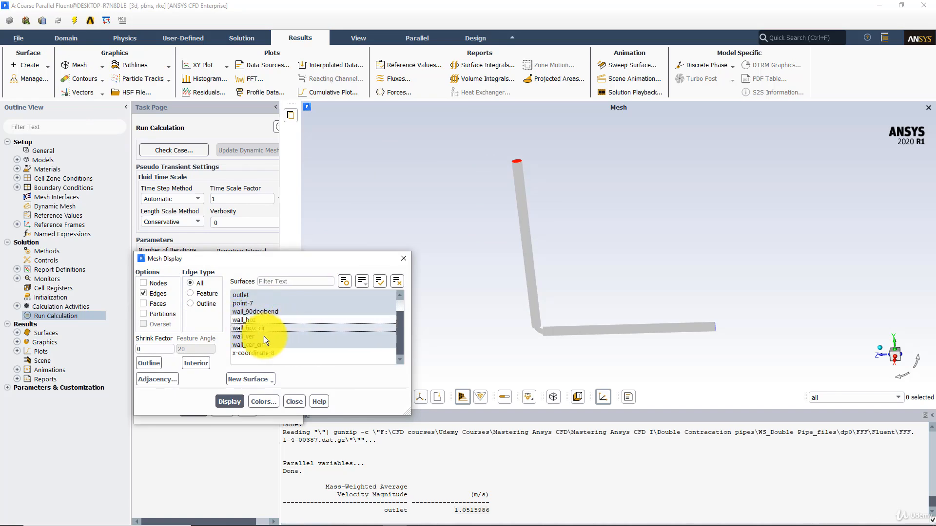
click(264, 337)
click(259, 346)
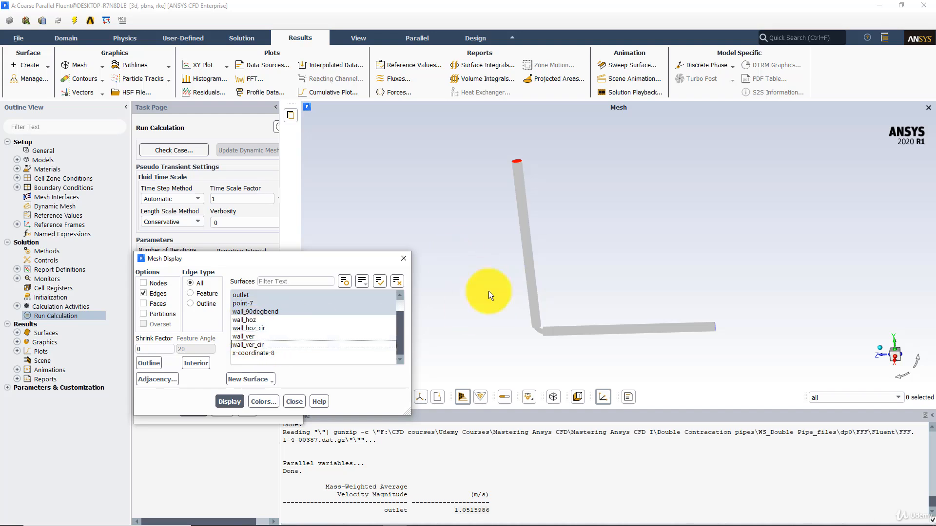
click(250, 352)
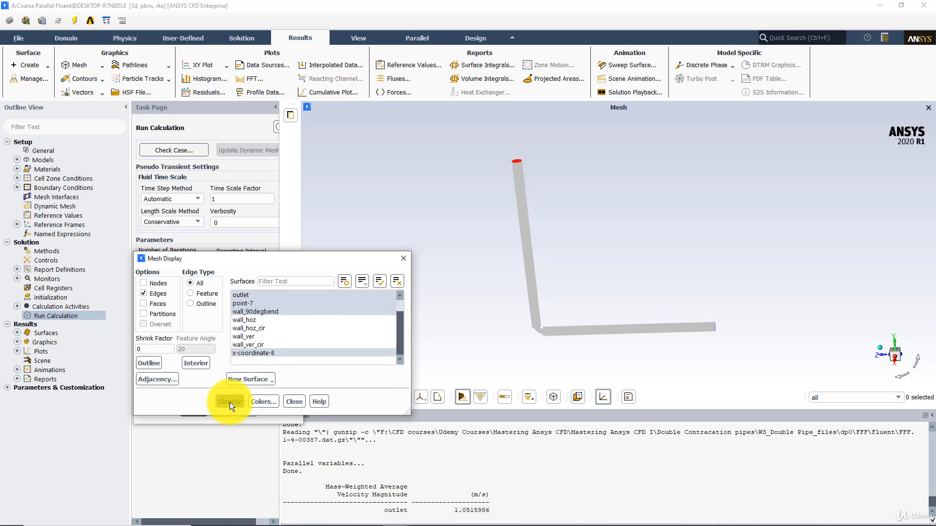
drag(574, 258, 563, 253)
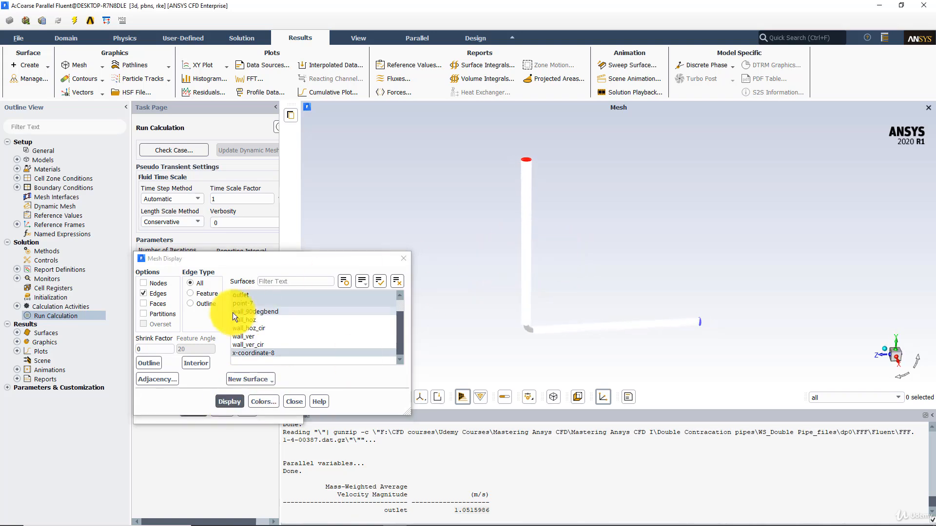
Create another line surface with the same end points
drag(218, 263, 457, 244)
click(192, 410)
click(556, 307)
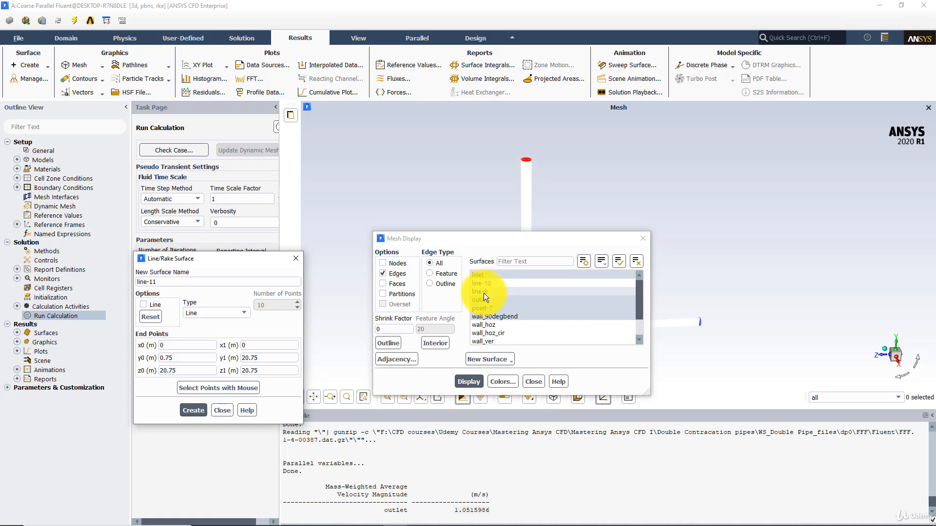
Delete the duplicate line-10 surface in the surface manager and close it
click(22, 78)
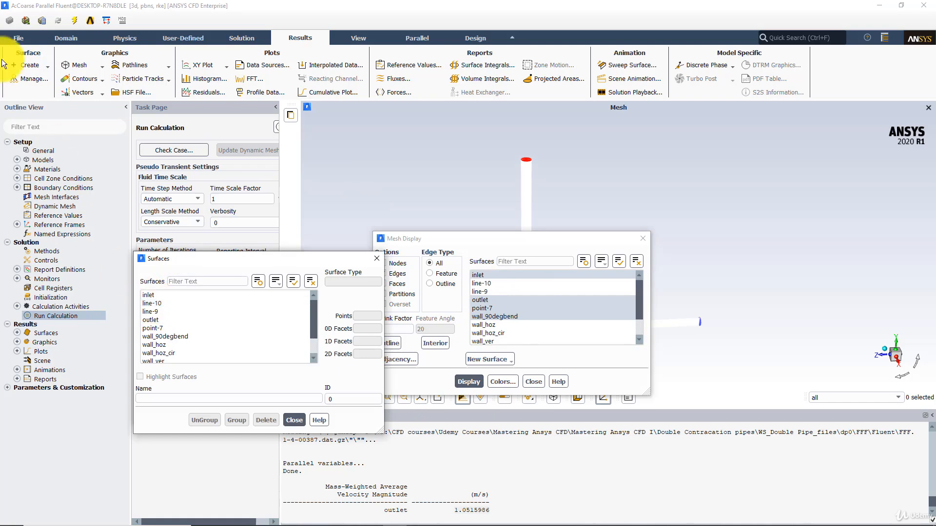
click(158, 303)
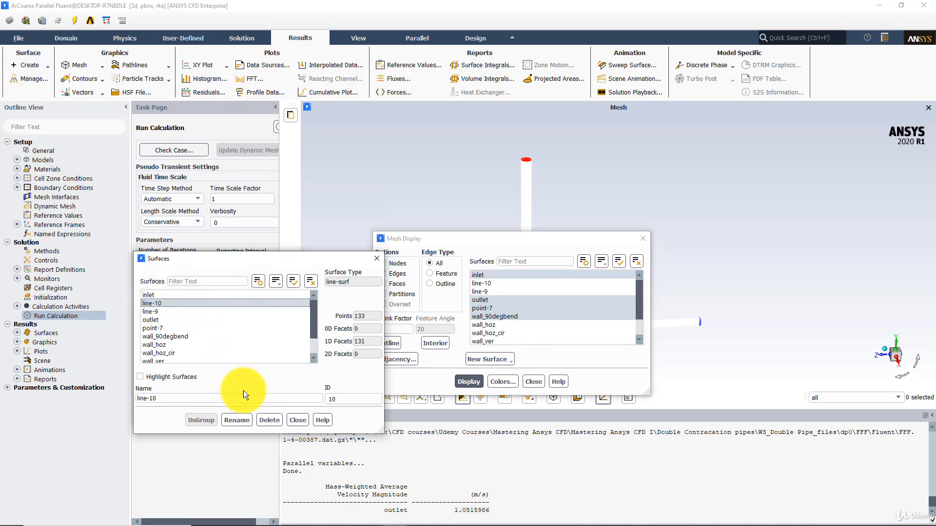
click(268, 421)
click(297, 420)
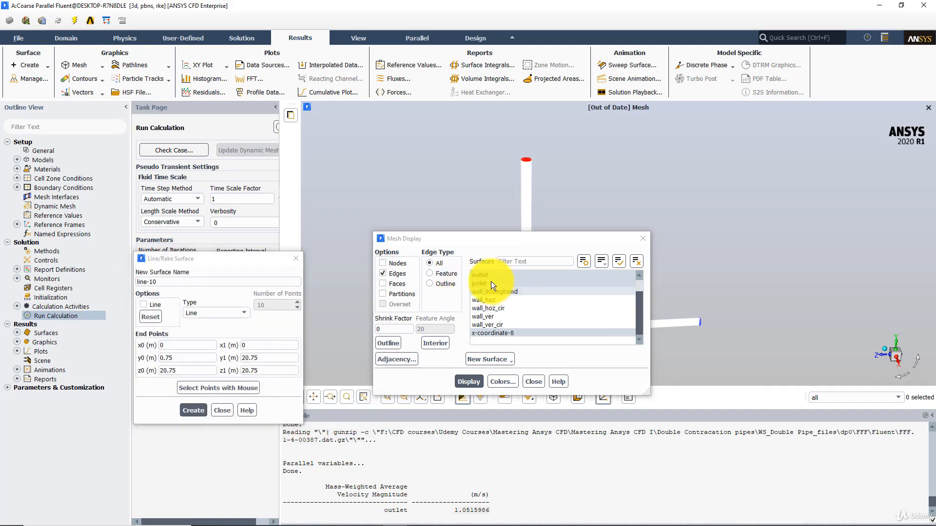
Remove the x-coordinate-8 surface from the mesh display and redisplay the mesh
scroll(503, 290, up, 1)
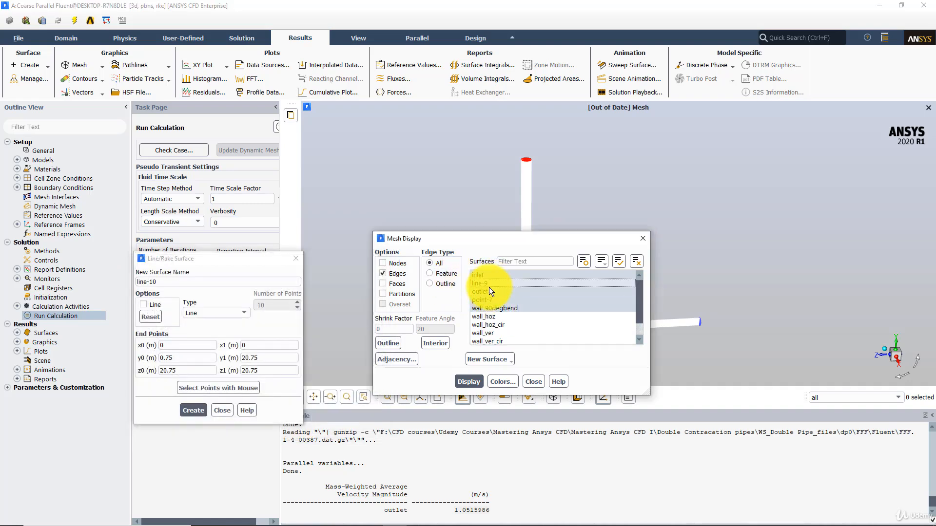
click(469, 380)
drag(513, 237, 271, 169)
scroll(258, 255, down, 2)
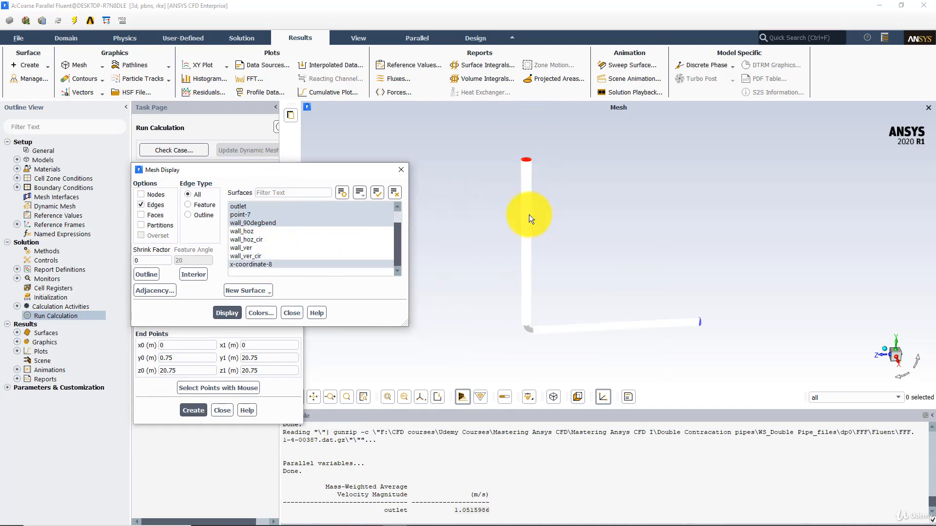
click(259, 264)
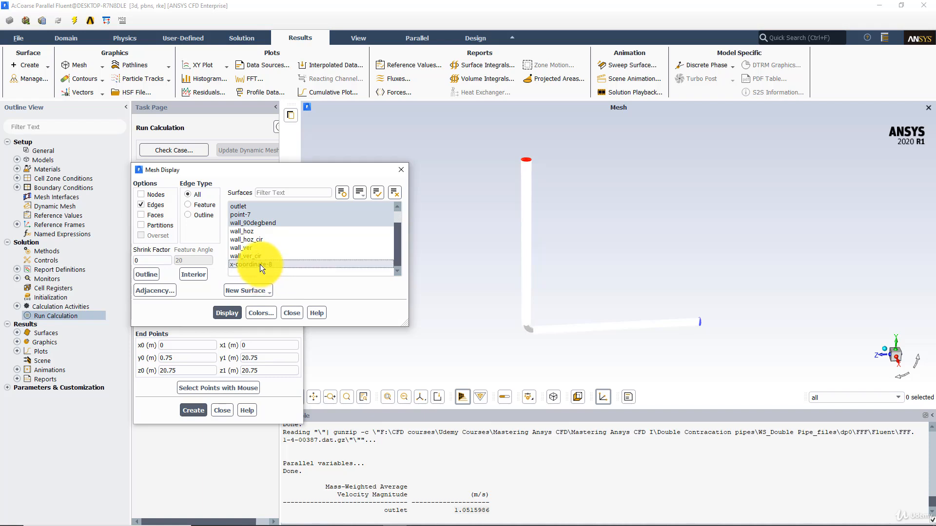
click(226, 312)
drag(531, 177, 462, 176)
drag(509, 228, 593, 337)
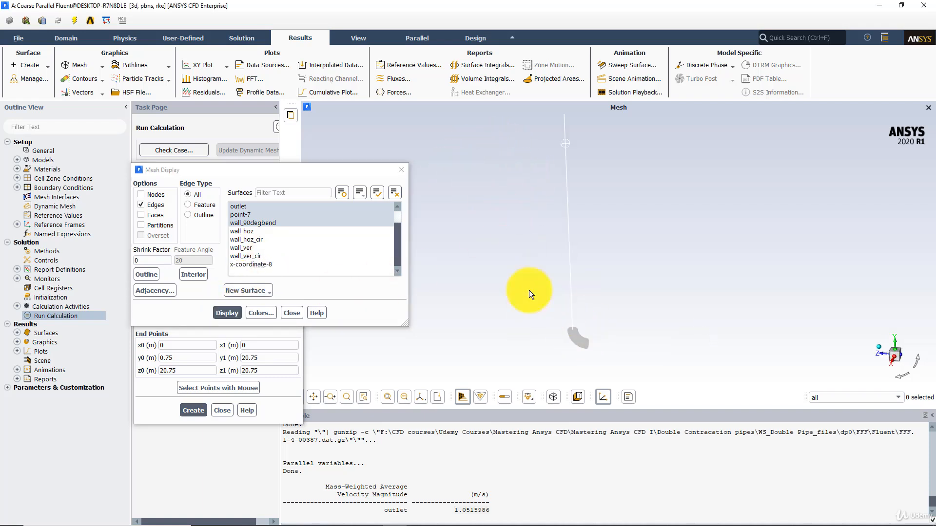
Exclude the point-7 surface from the mesh display and redisplay the mesh
click(251, 213)
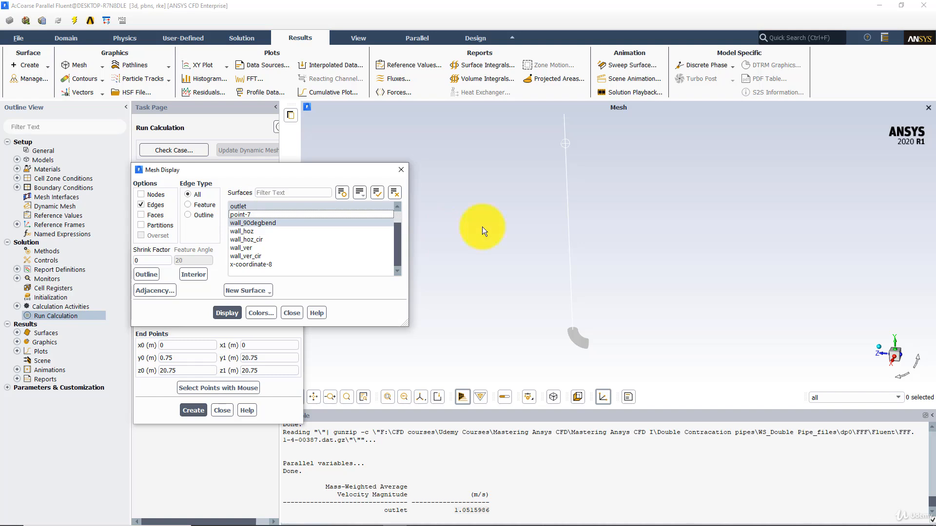
click(227, 313)
drag(556, 211, 574, 216)
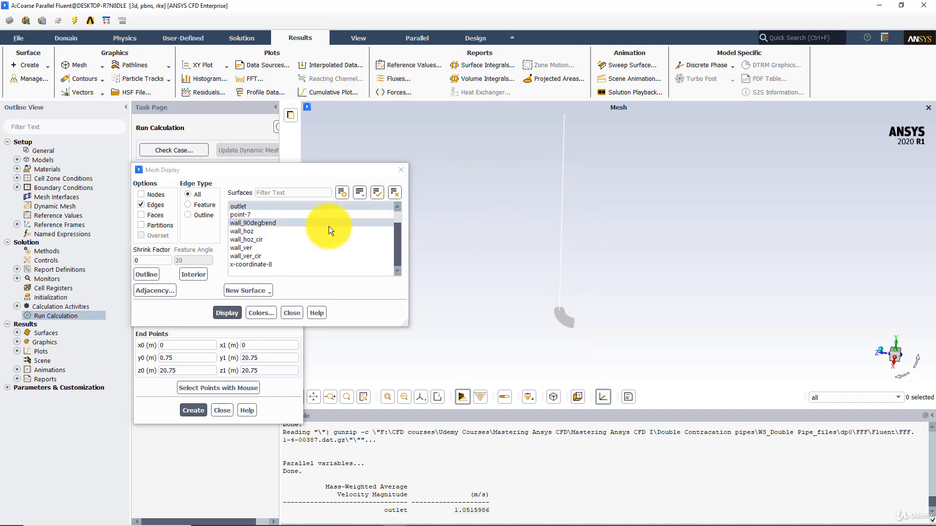
scroll(282, 244, up, 1)
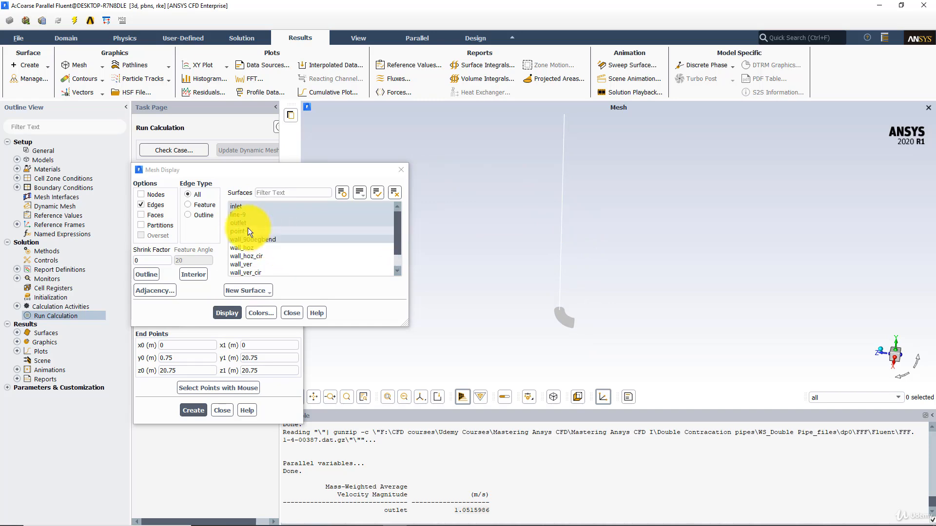
Examine the centreline's position relative to the circular end of the vertical pipe, and close the mesh display settings
drag(424, 233, 651, 327)
drag(613, 228, 601, 165)
drag(655, 252, 627, 200)
drag(593, 251, 608, 170)
drag(598, 139, 631, 172)
drag(565, 188, 642, 303)
drag(575, 277, 558, 290)
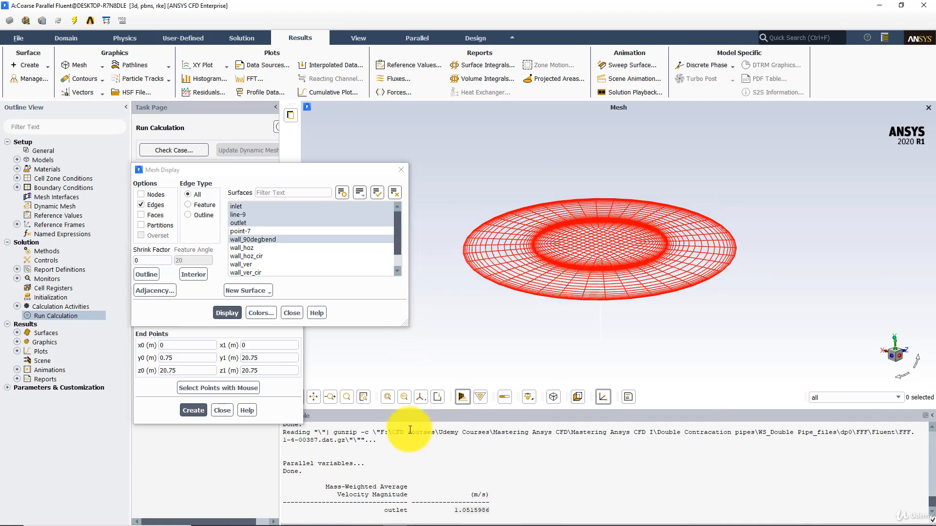
click(399, 171)
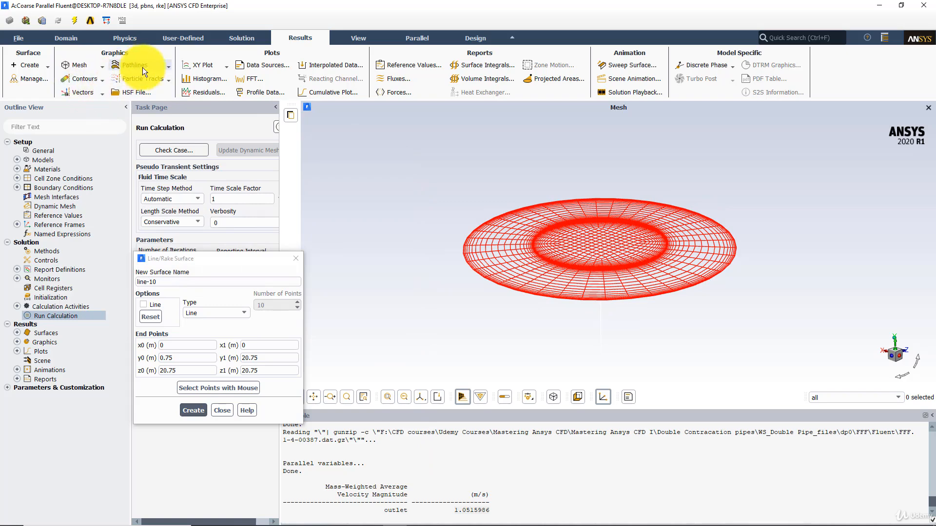
Create an XY plot of static pressure along line-9 with the plot direction set to X 0, Y 1
click(201, 65)
drag(266, 259, 204, 165)
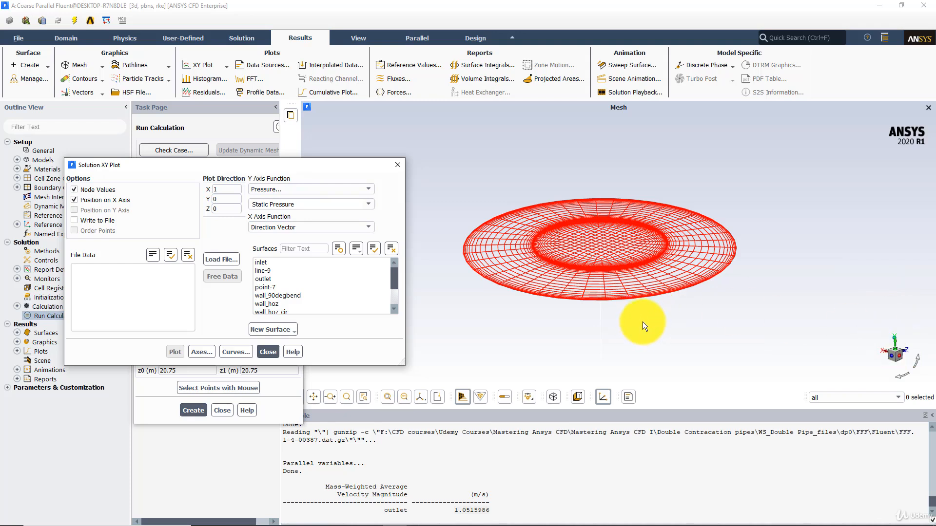
double_click(219, 190)
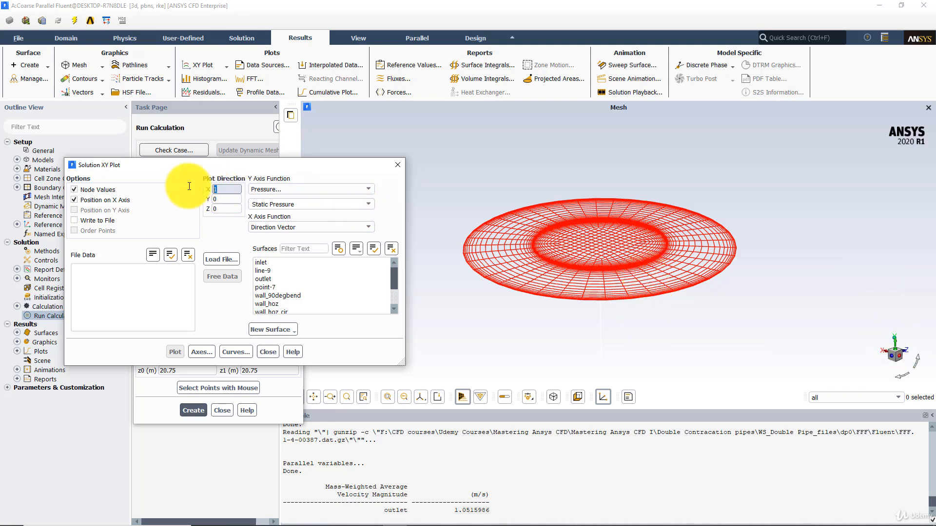
text(0)
drag(219, 199, 206, 200)
text(1)
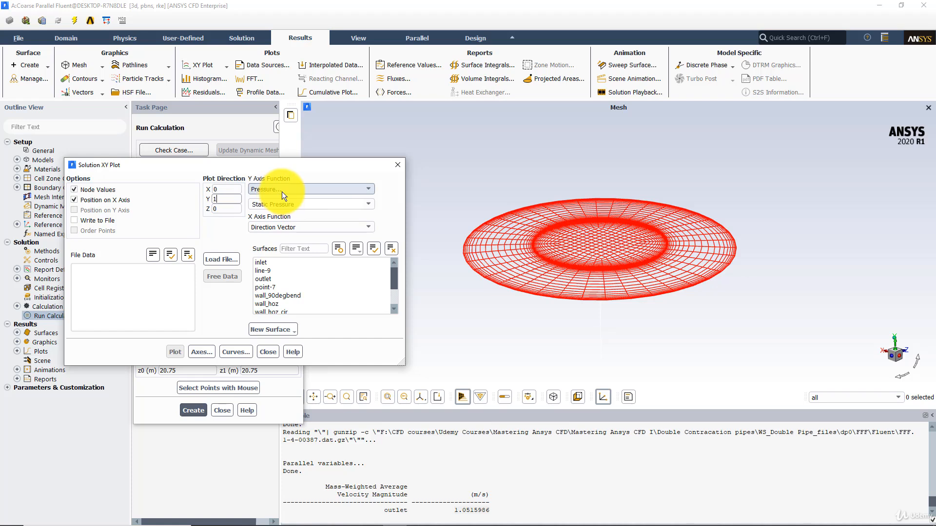
click(274, 271)
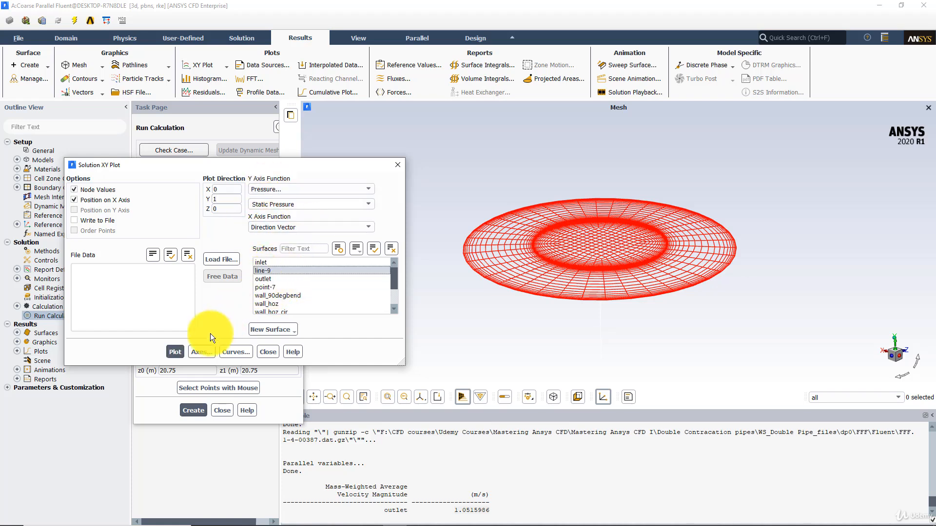
click(176, 351)
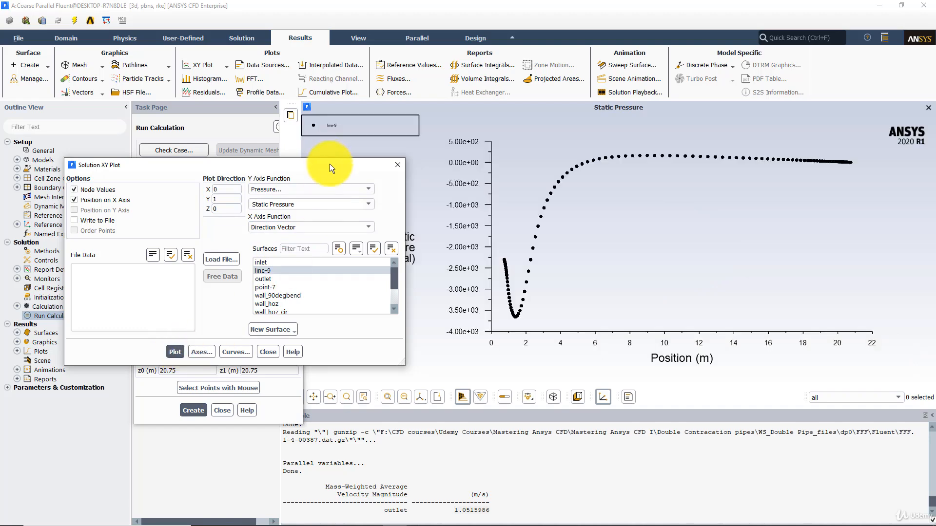
drag(330, 166, 261, 126)
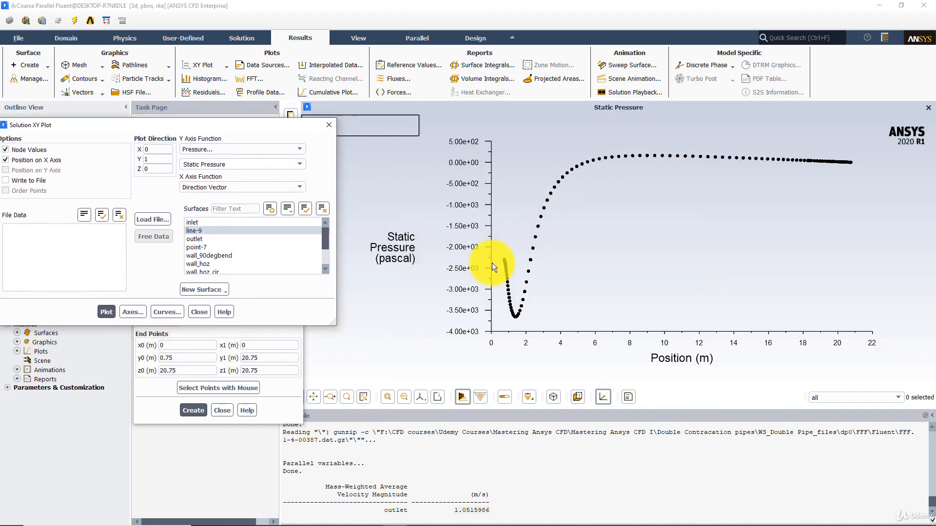
Change the Y axis function to Velocity Magnitude, plot it along line-9, and dismiss the axes settings
click(208, 148)
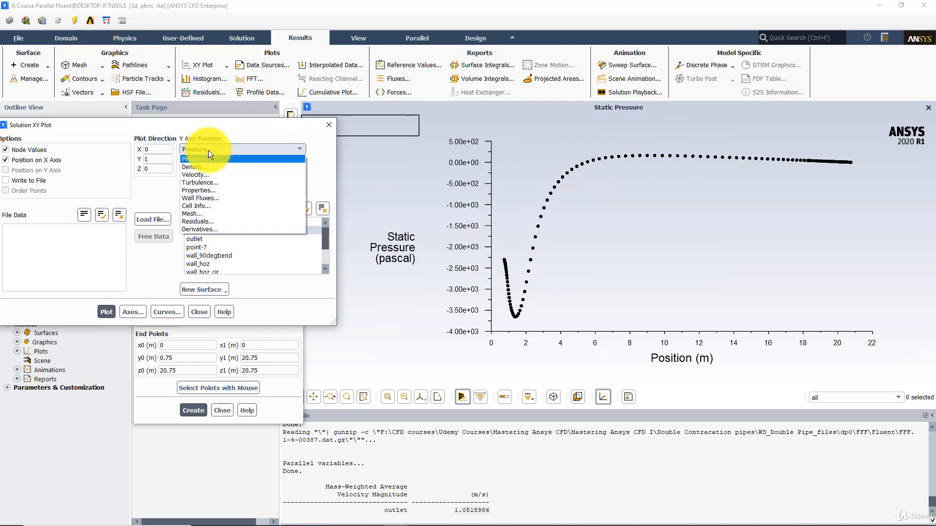
click(201, 174)
click(108, 311)
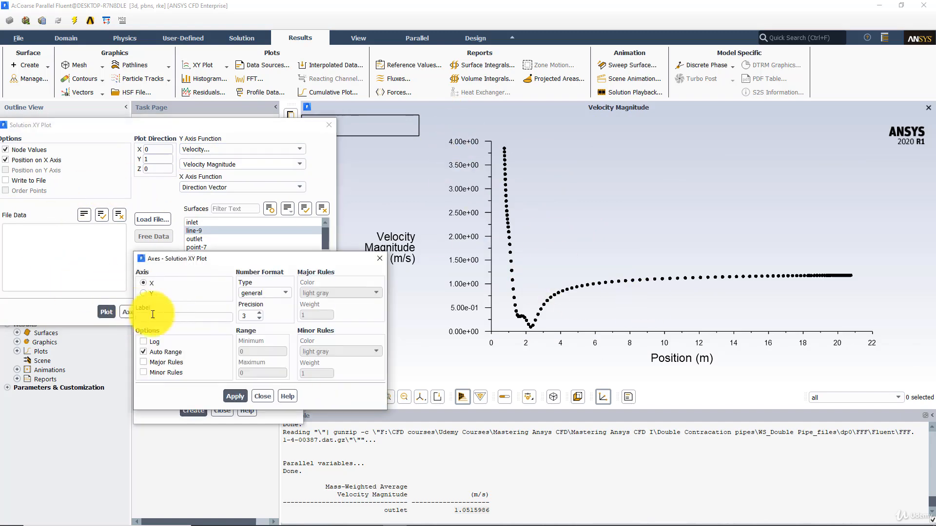
click(387, 255)
Give curve 0 the ---- line pattern, close the leftover line/rake surface dialog, and replot the velocity magnitude
click(169, 312)
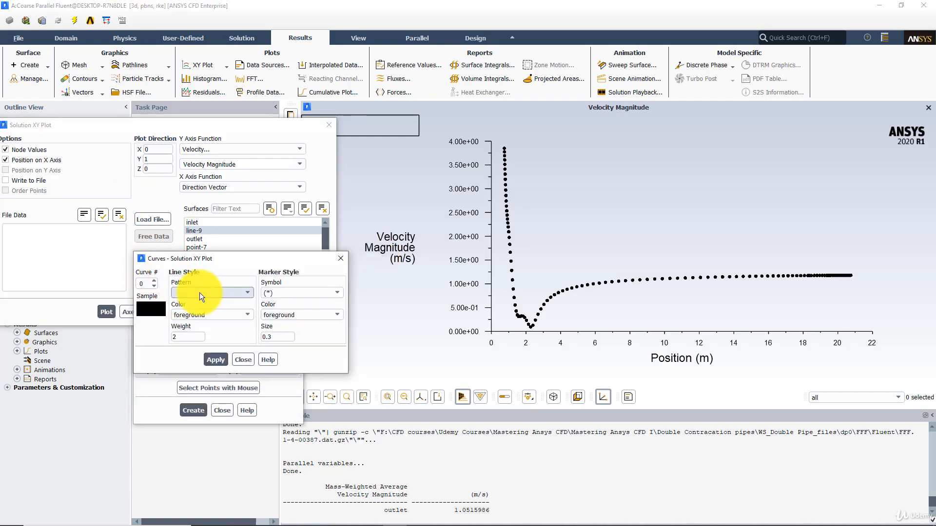
click(198, 292)
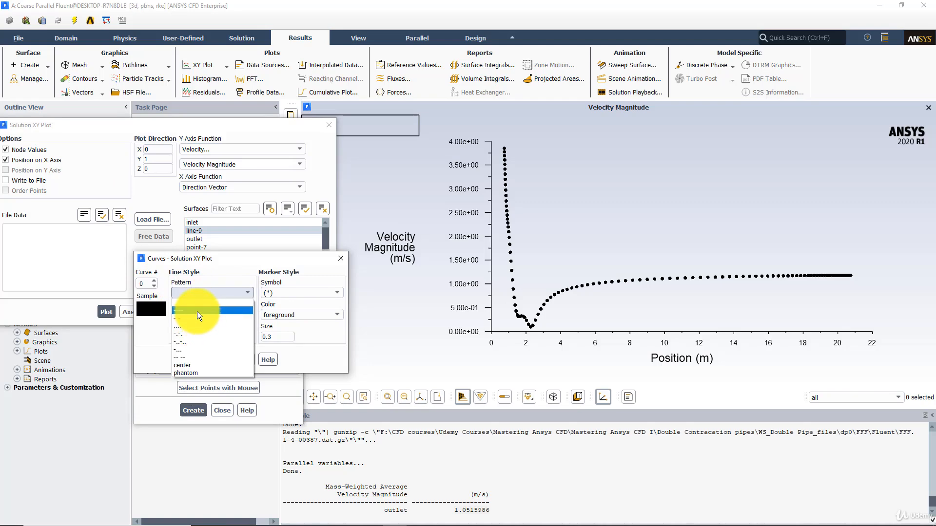
click(197, 311)
click(203, 410)
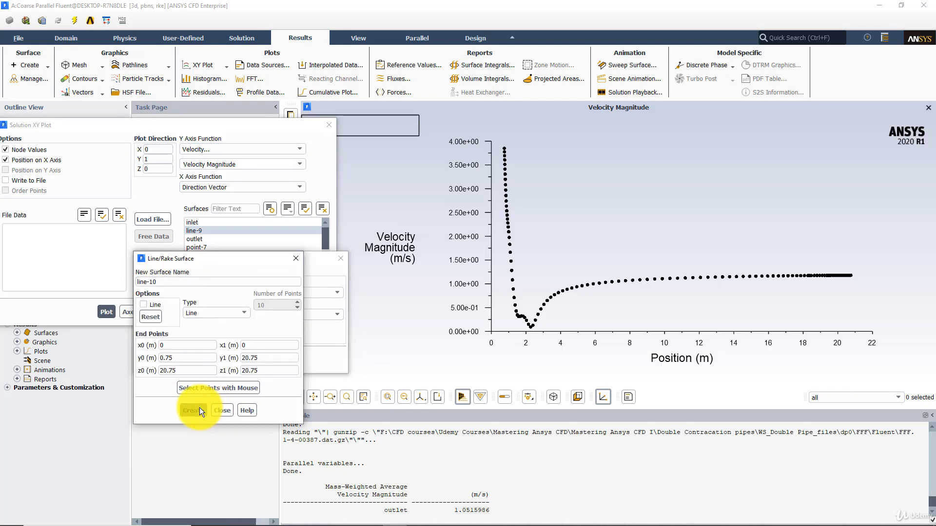
click(296, 260)
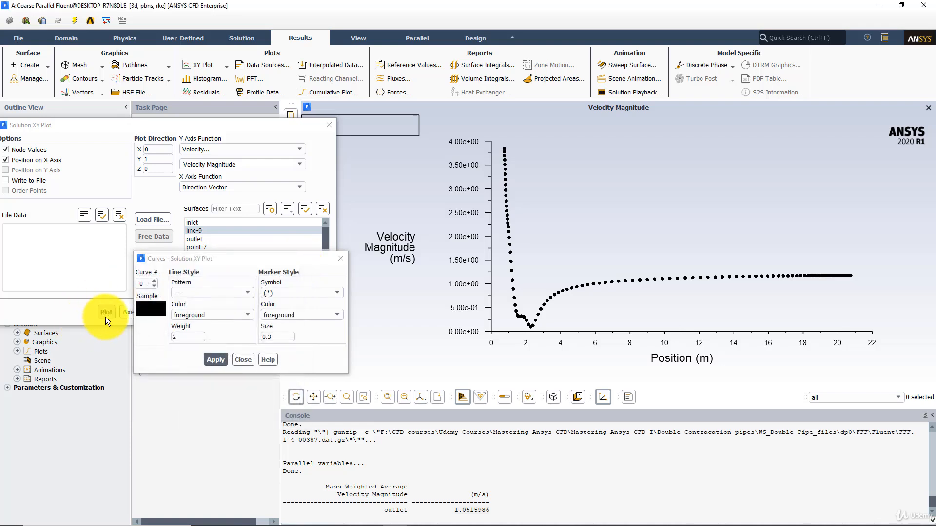
click(105, 315)
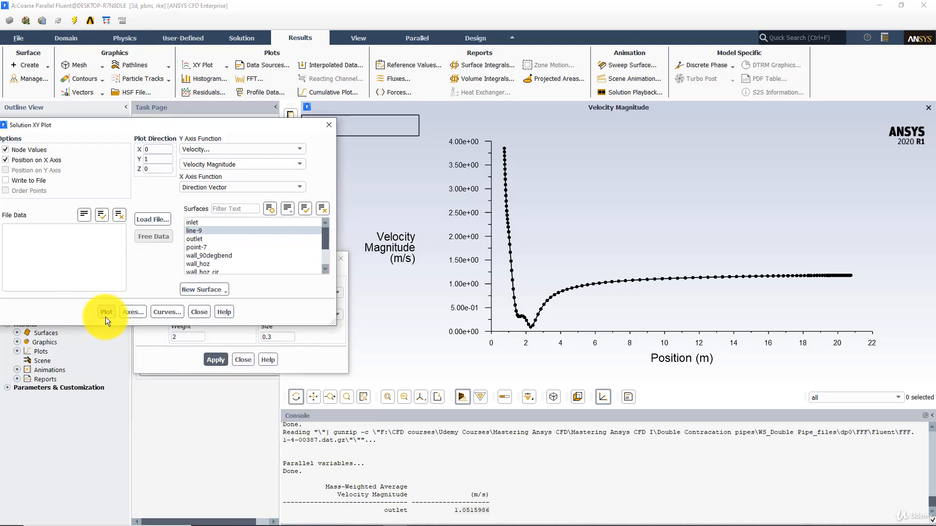
Set the marker color of curve 0 to dark blue and replot
click(168, 312)
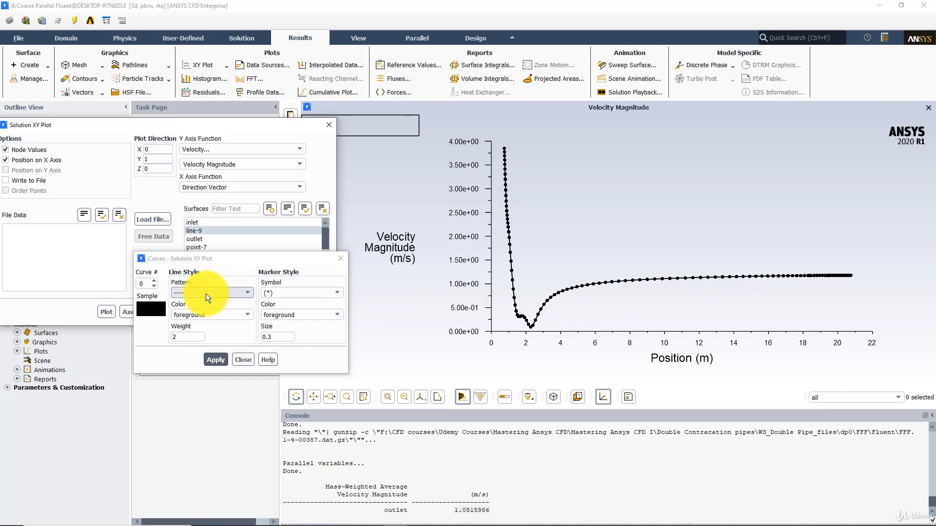
click(286, 315)
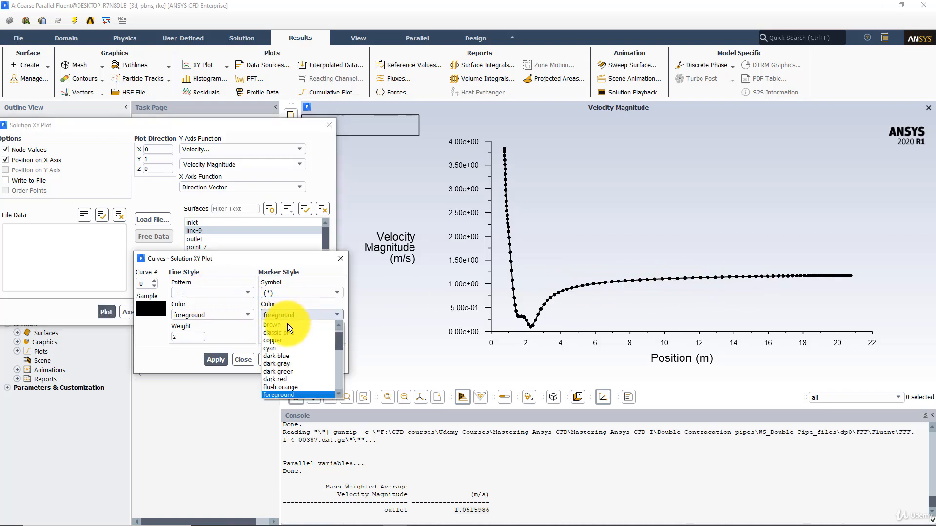
click(289, 355)
click(207, 360)
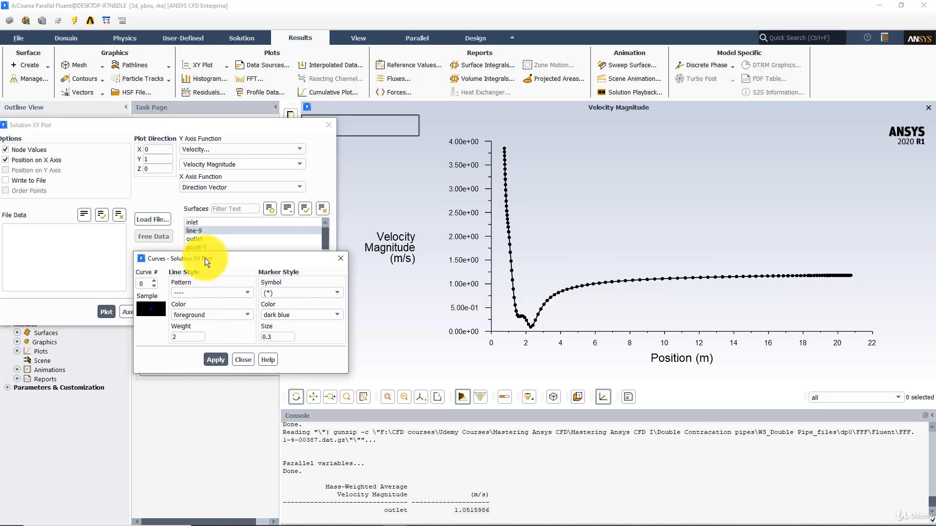
drag(205, 259, 290, 222)
click(106, 312)
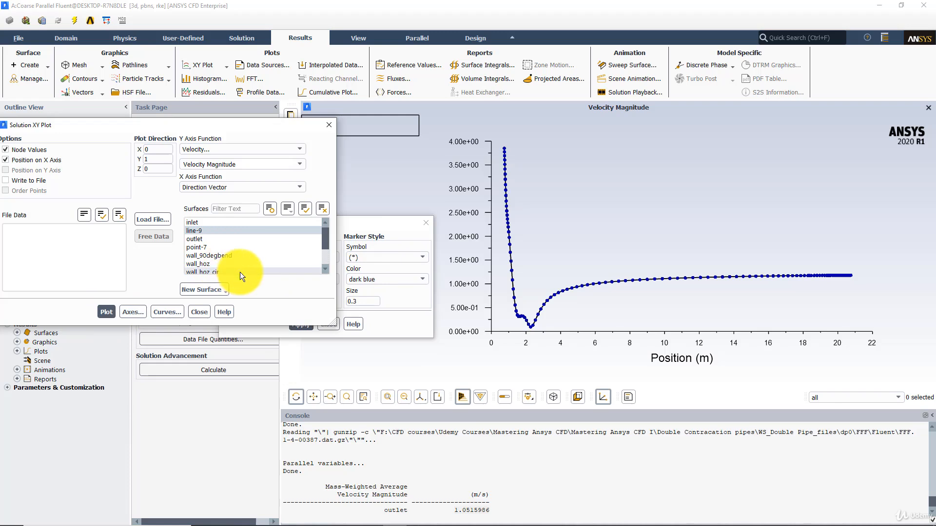
Set the line color of curve 0 to dark green and replot
click(391, 222)
drag(391, 219, 420, 211)
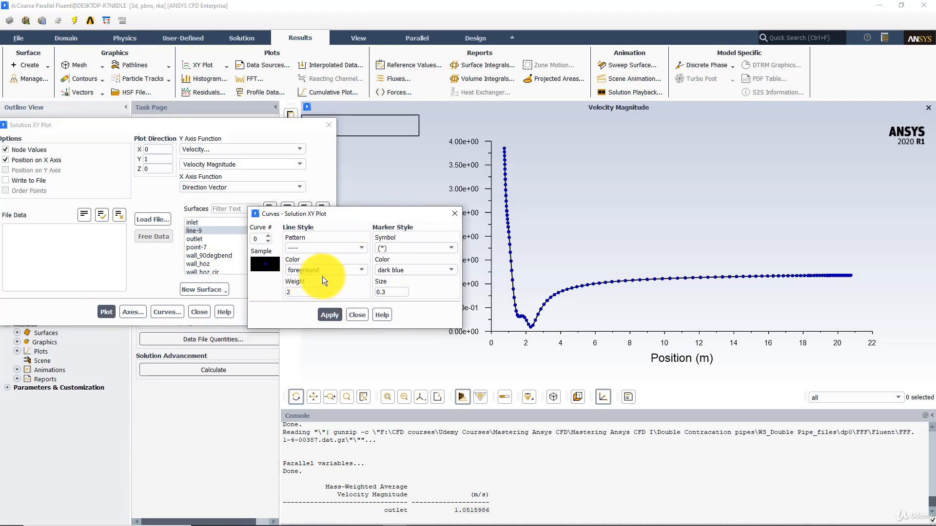
click(327, 271)
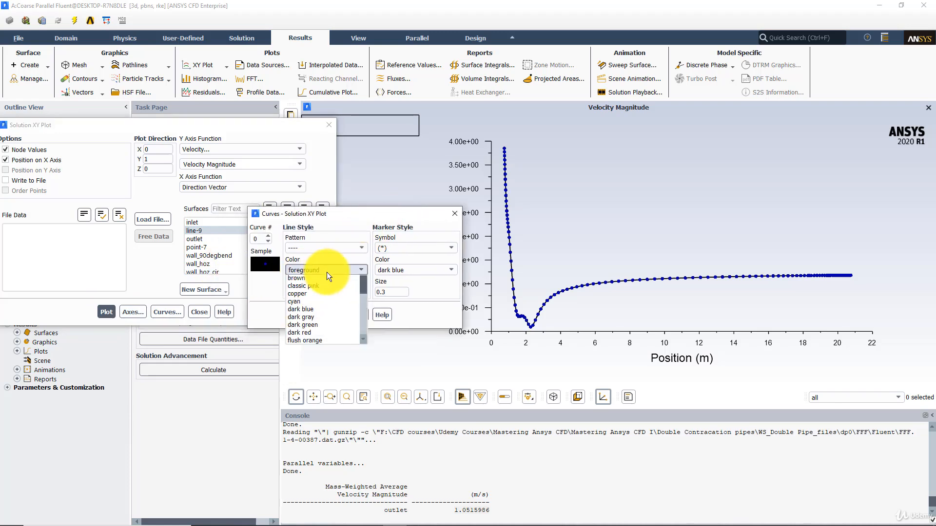
click(316, 326)
click(326, 314)
click(107, 312)
Set the curve's line weight to 3 and marker size to 0.5, and replot the velocity magnitude
click(364, 215)
drag(364, 215, 401, 212)
drag(331, 290, 303, 288)
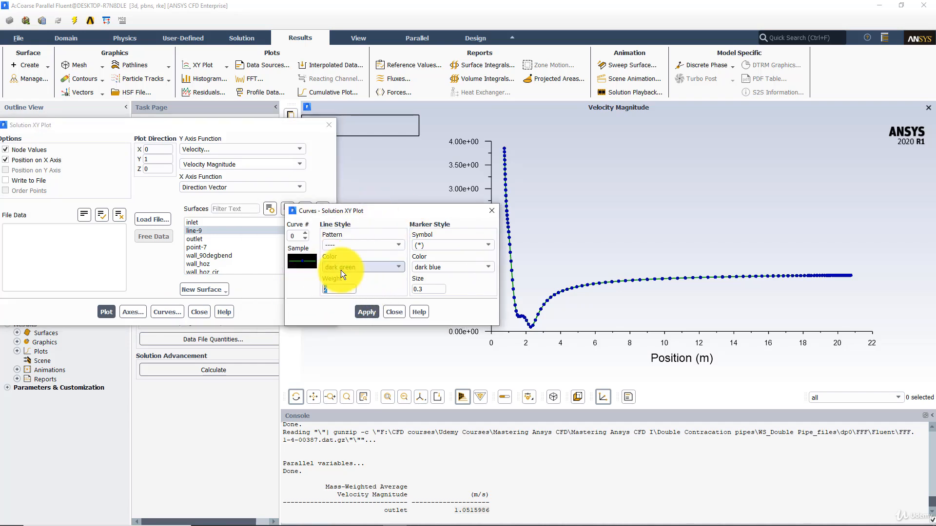
text(3)
drag(444, 289, 416, 289)
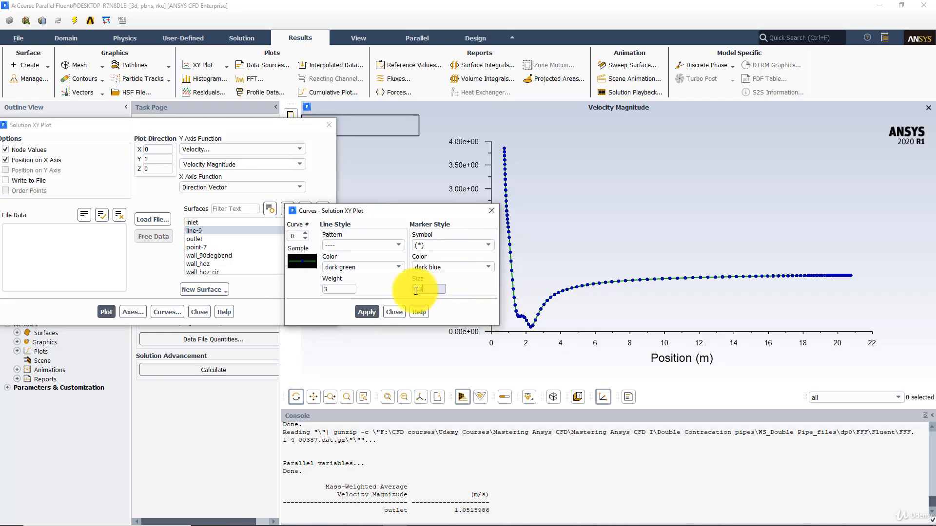
text(0.5)
click(369, 312)
click(106, 312)
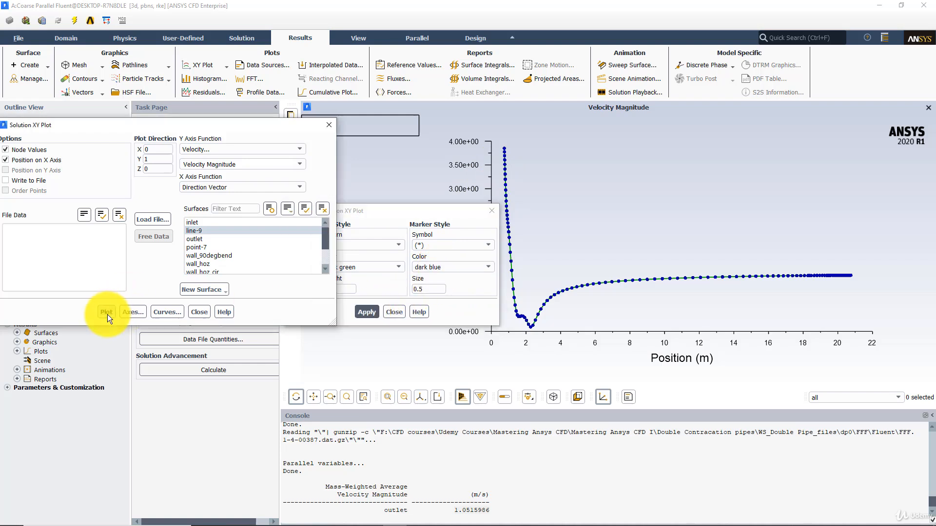
click(384, 211)
drag(385, 215, 271, 215)
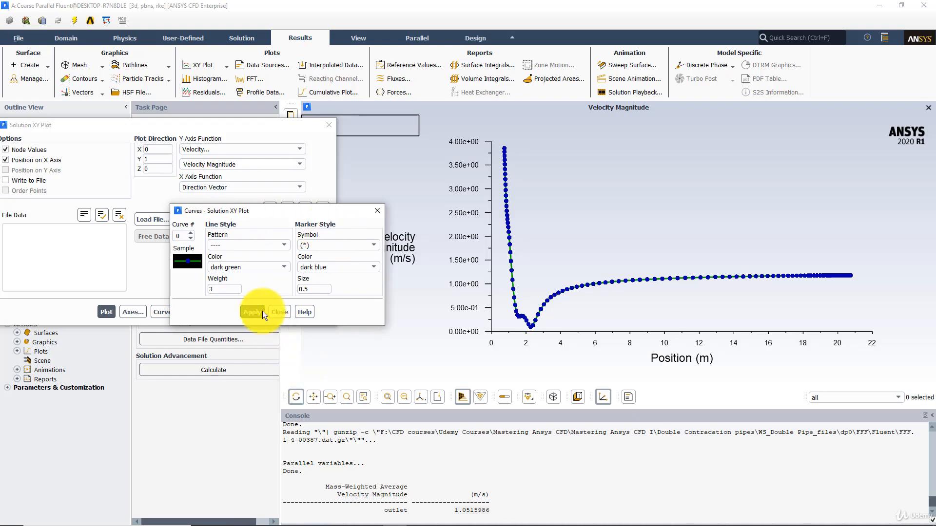
Write the velocity magnitude plot data for line-9 to a file named Velocity_coarse in the Double Contracation pipes folder
drag(101, 126, 269, 142)
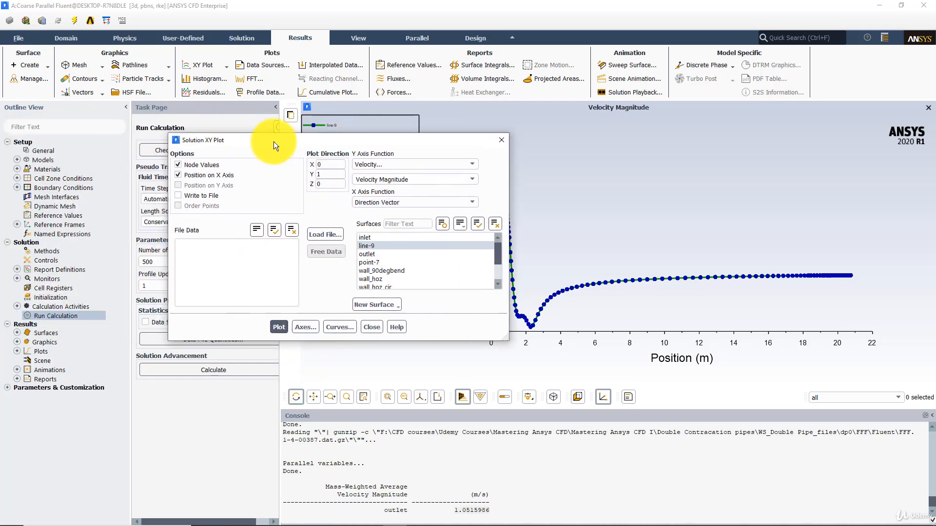
click(193, 194)
click(278, 324)
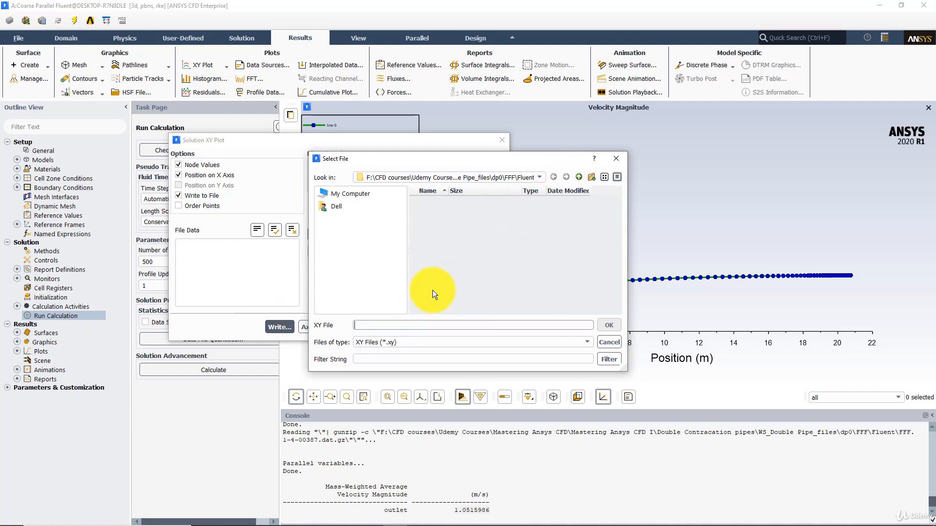
click(579, 173)
click(578, 173)
click(577, 174)
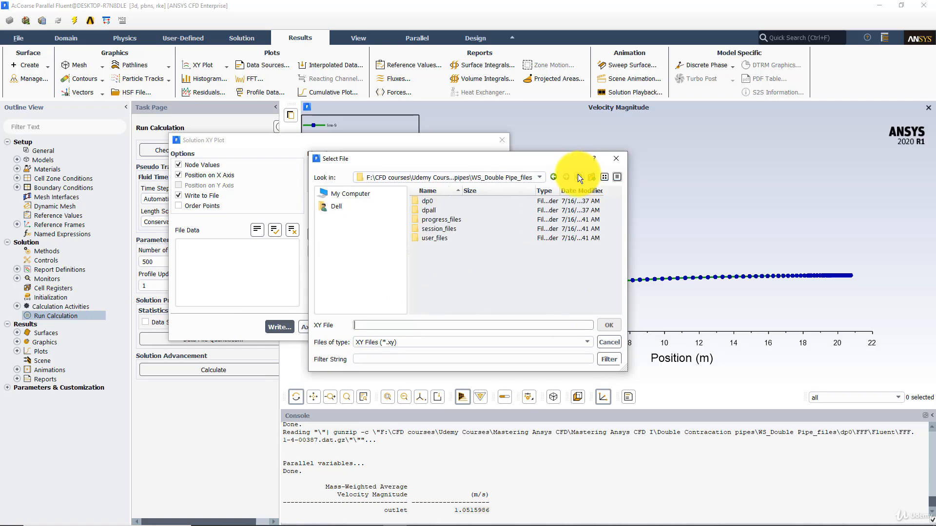
click(577, 174)
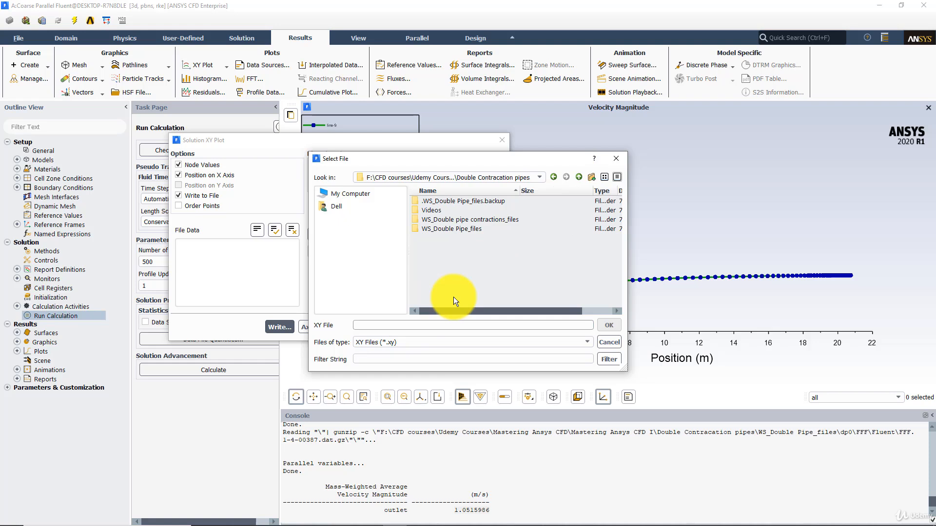
text(Velocity_coarse)
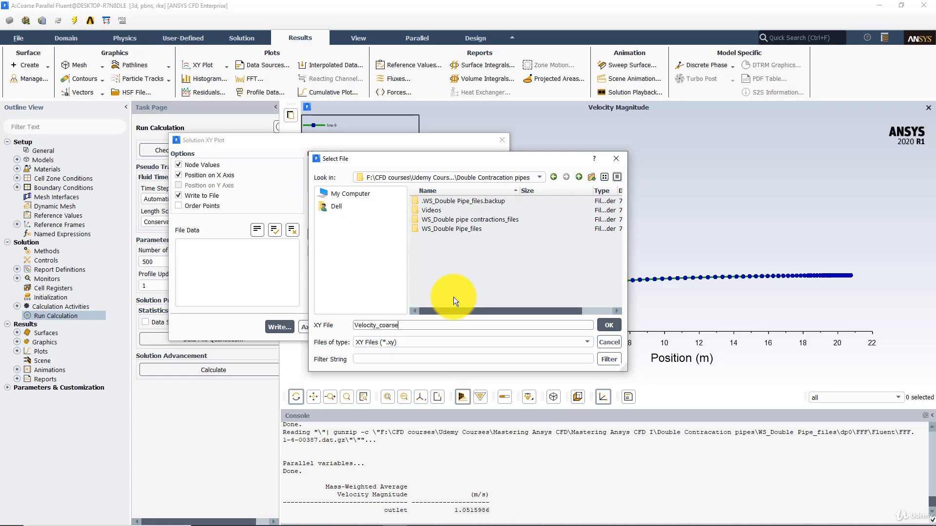
click(606, 324)
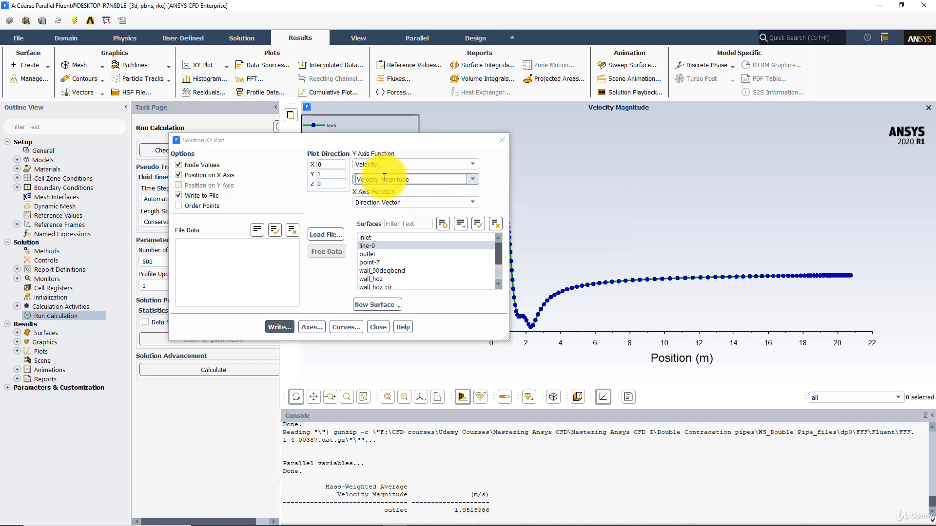
Change the Y axis function to static pressure, turn off writing to file, and plot it along line-9
click(383, 163)
click(375, 174)
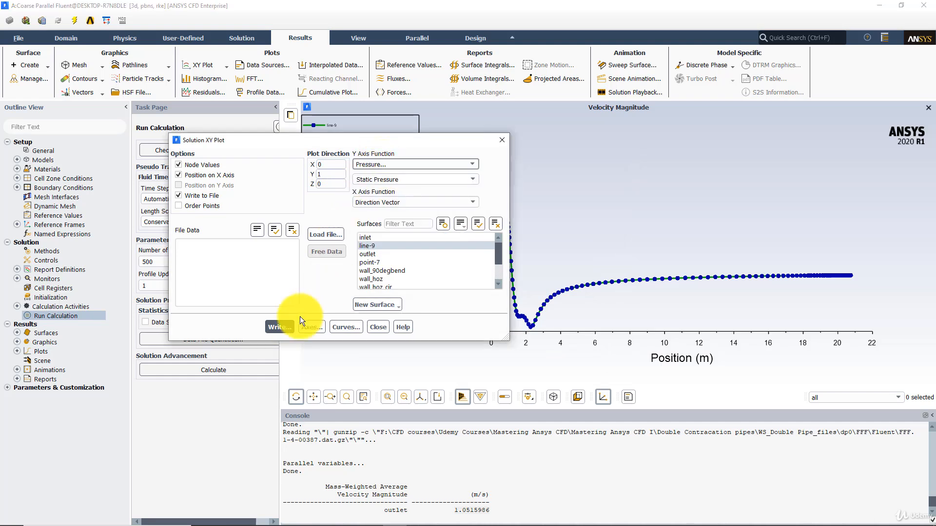
click(191, 196)
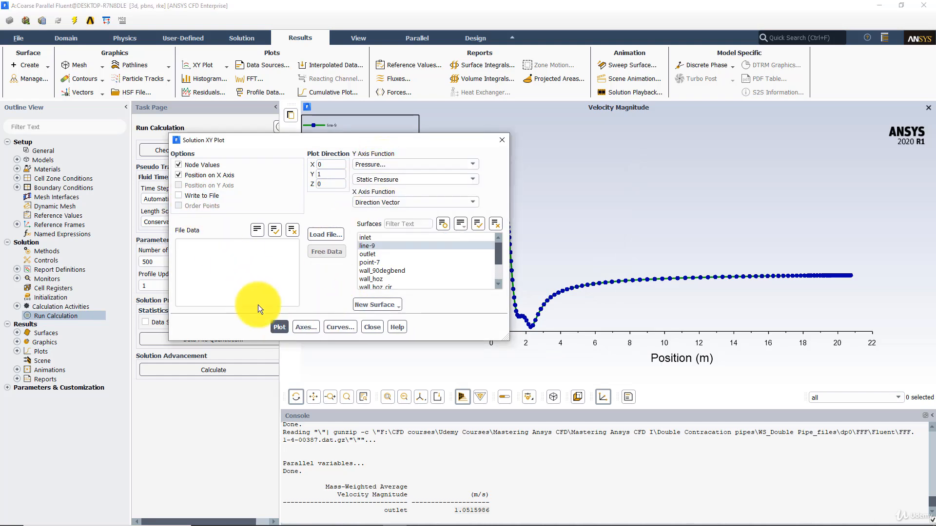
click(280, 327)
Write the static pressure plot data to a file named pressure_caorse in the Double Contracation pipes folder and close the XY plot dialog
click(194, 196)
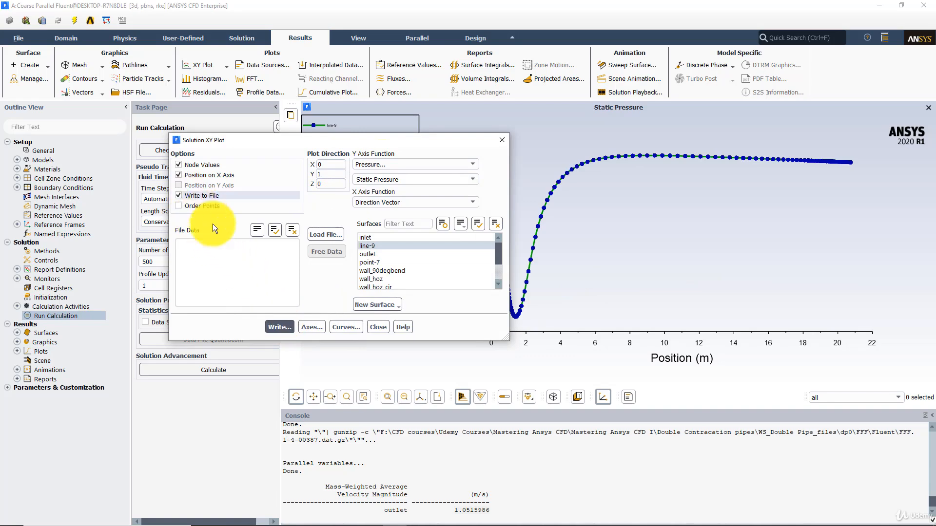
click(279, 328)
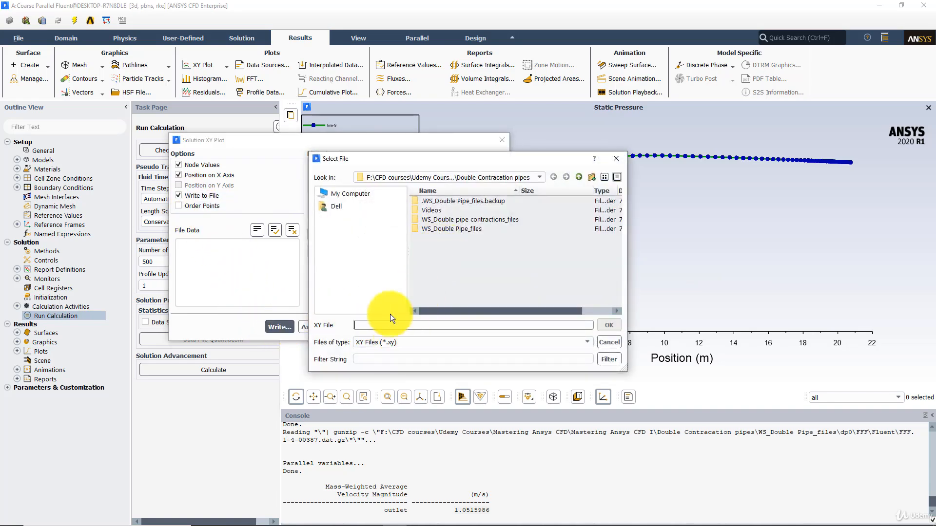
text(p)
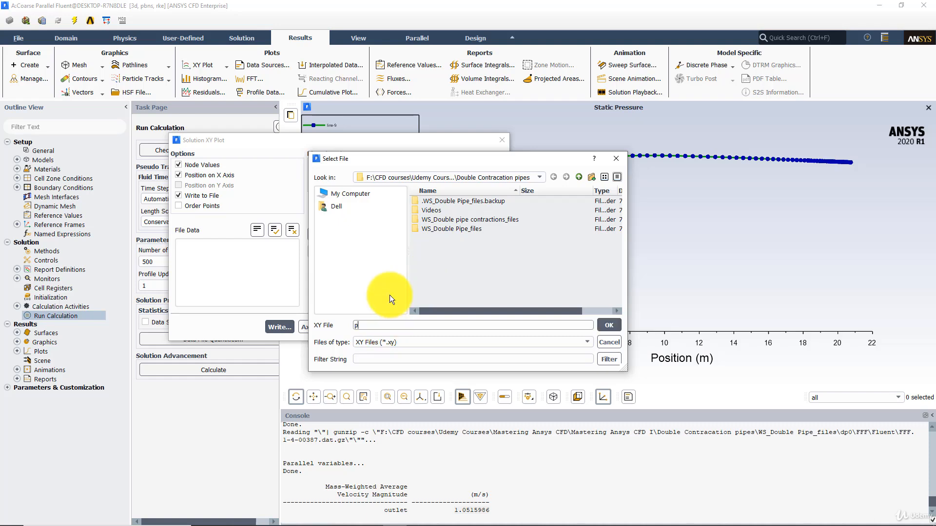
text(ressure_caorse)
click(609, 325)
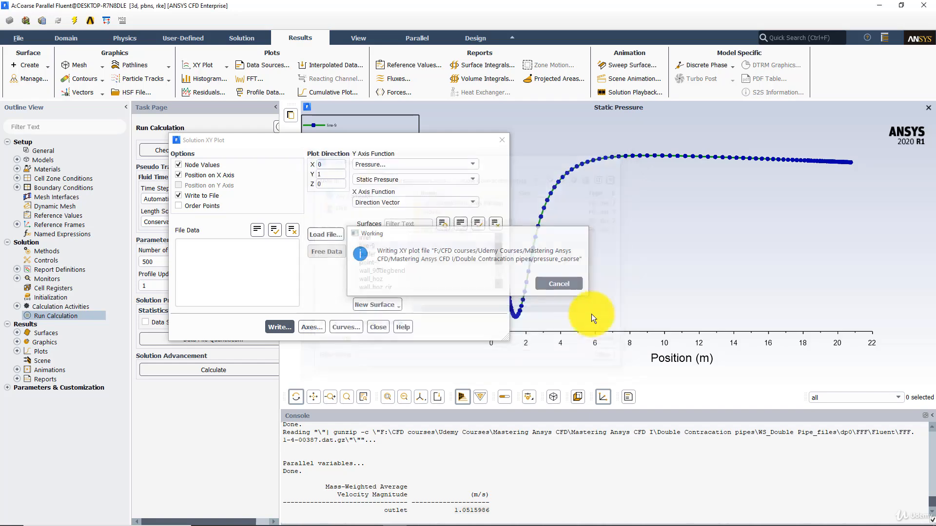
click(556, 312)
click(376, 329)
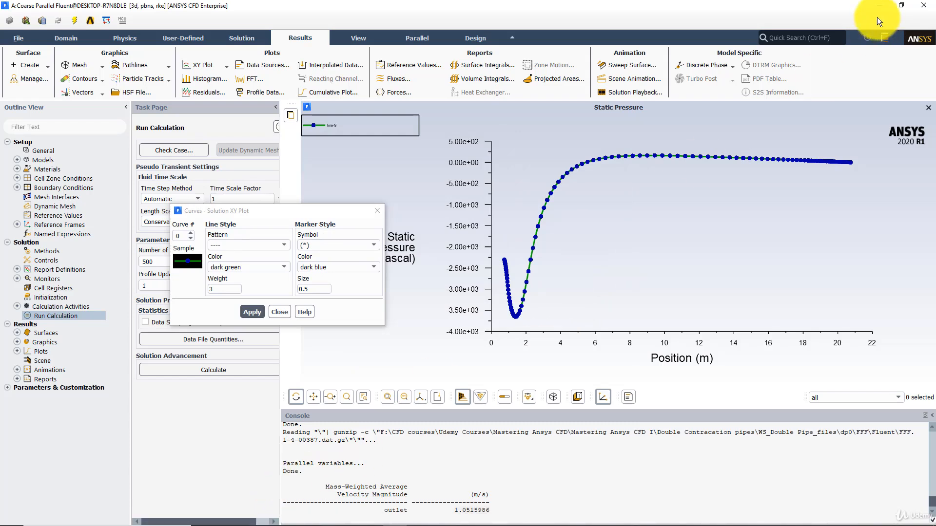
Quit the coarse Fluent session and open the Solution of the Medium system from Workbench
click(928, 11)
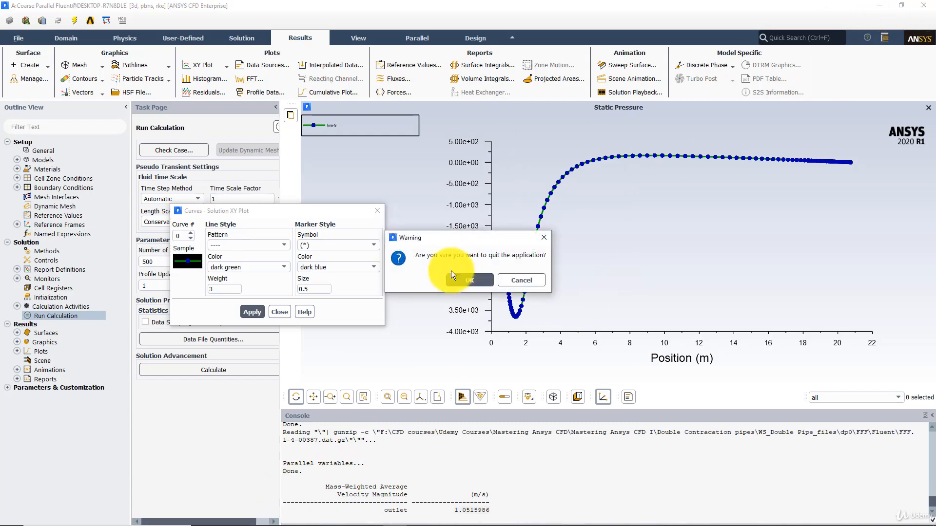
click(467, 276)
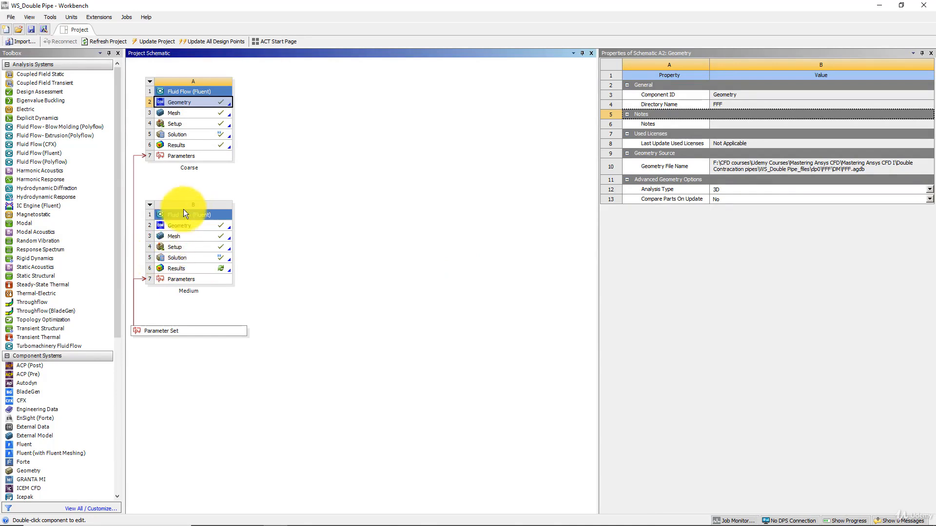
double_click(179, 257)
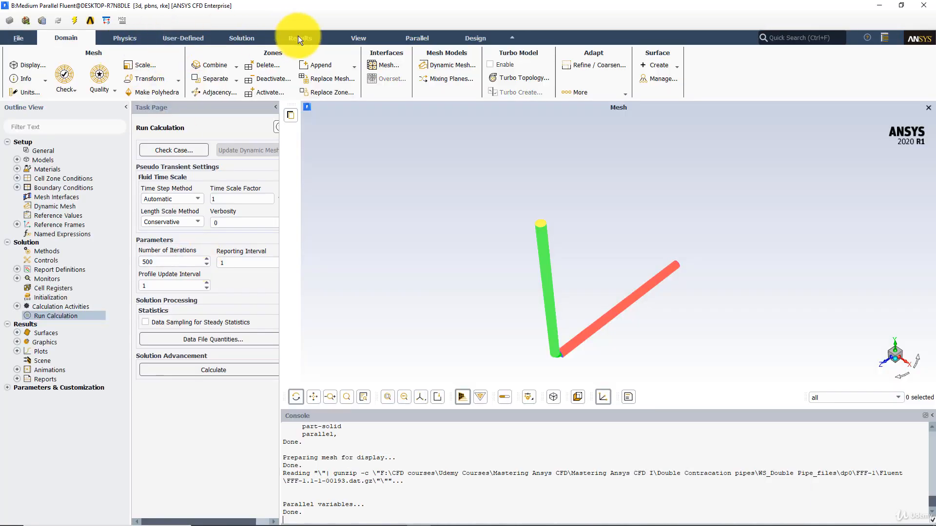
Start a new line surface in the medium case with its start point at x0 0, y0 0.75 and z0 20.75 m
click(269, 39)
click(39, 68)
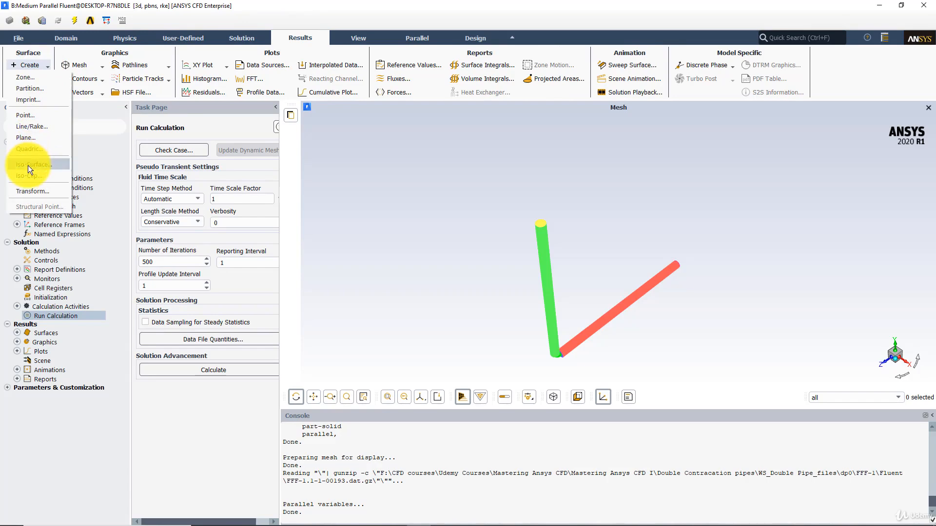
click(24, 127)
click(167, 355)
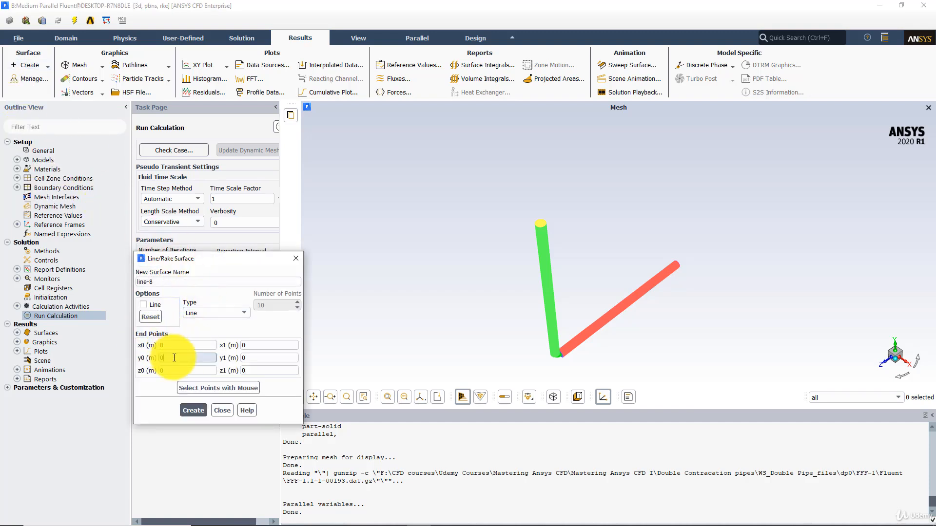
text(.75)
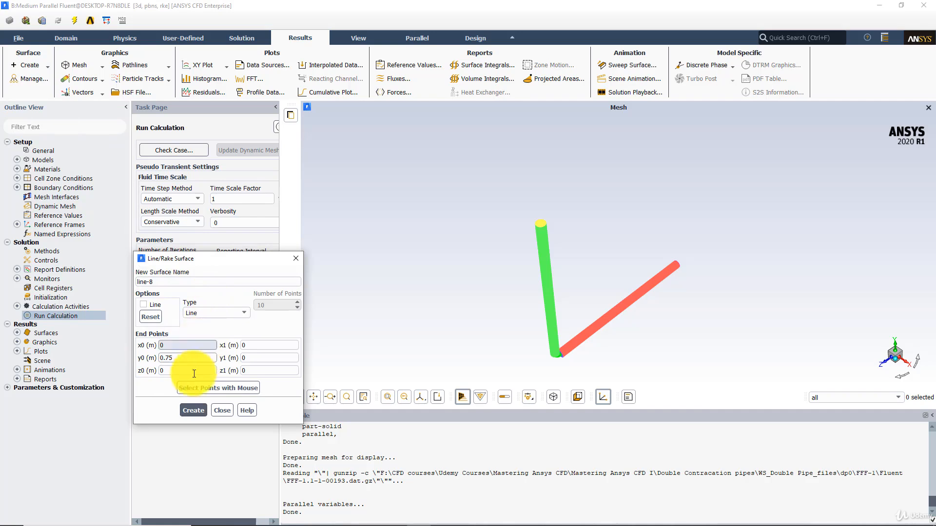
key(Tab)
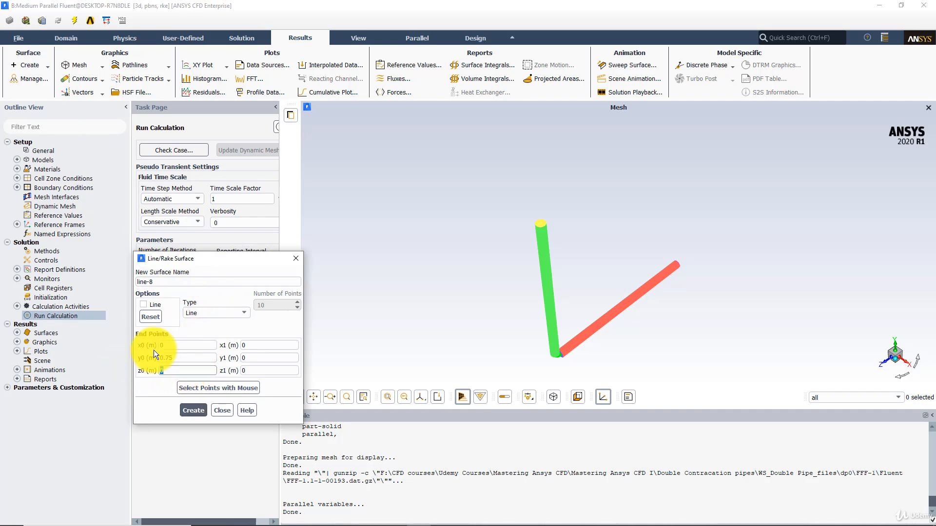
text(20.75)
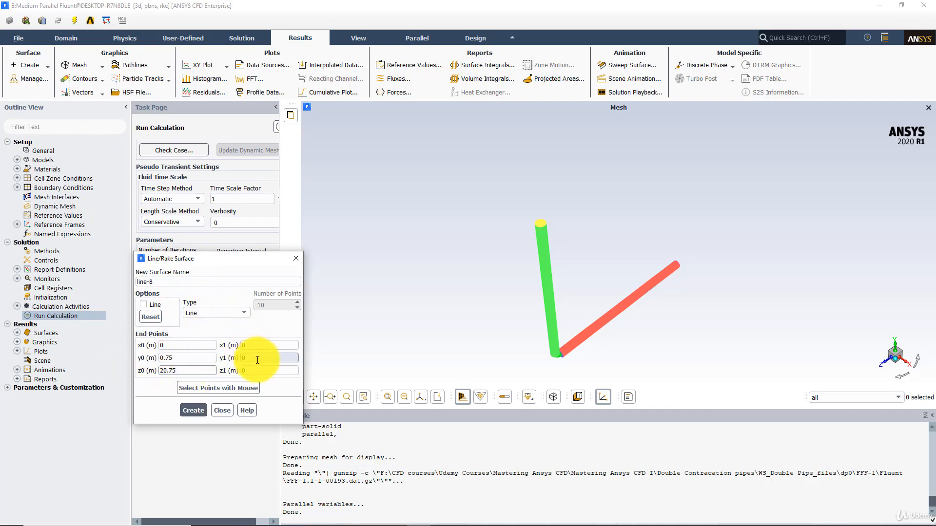
Set the line's end point to x1 0, y1 20.75 and z1 20.75 m, create the surface and close its dialog
key(Tab)
key(Tab)
text(20.754)
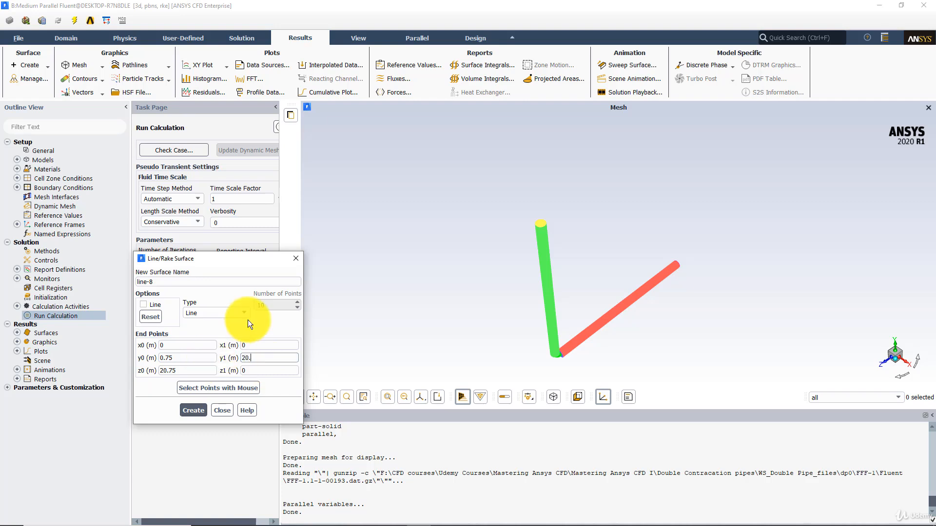
key(BackSpace)
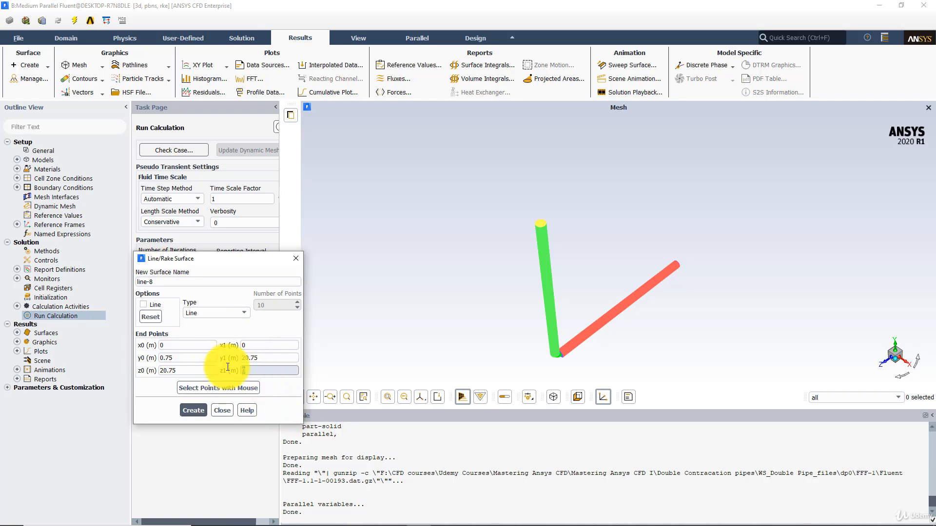
key(Tab)
text(20.75)
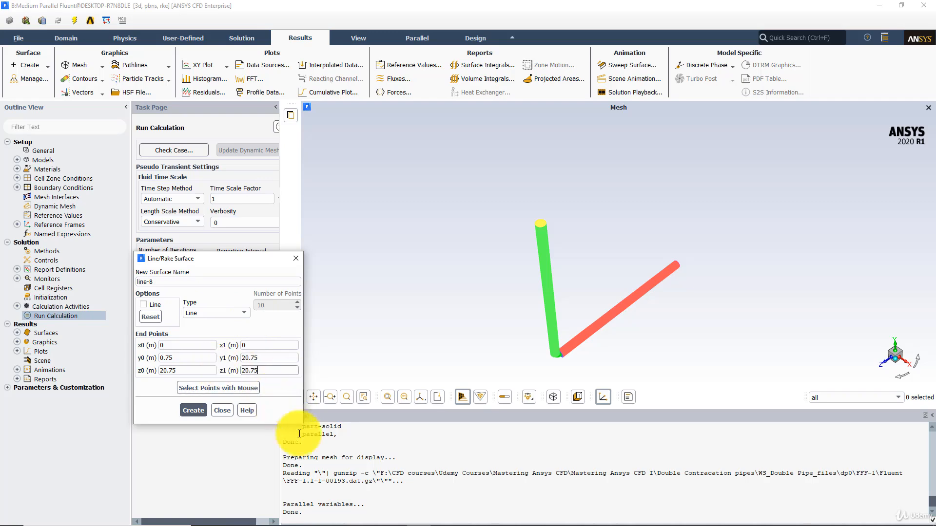
click(193, 410)
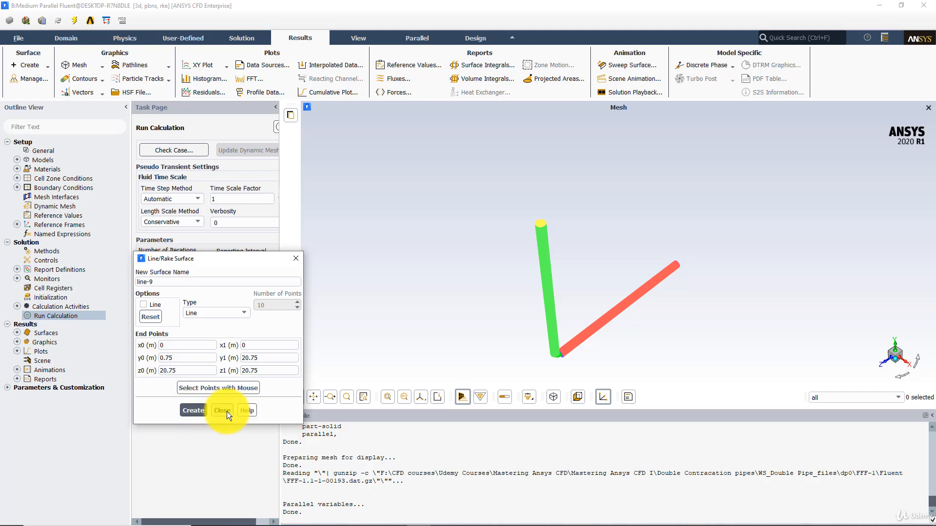
click(222, 411)
Create an XY plot of static pressure along line-8 with plot direction X 0, Y 1, Z 0
click(204, 77)
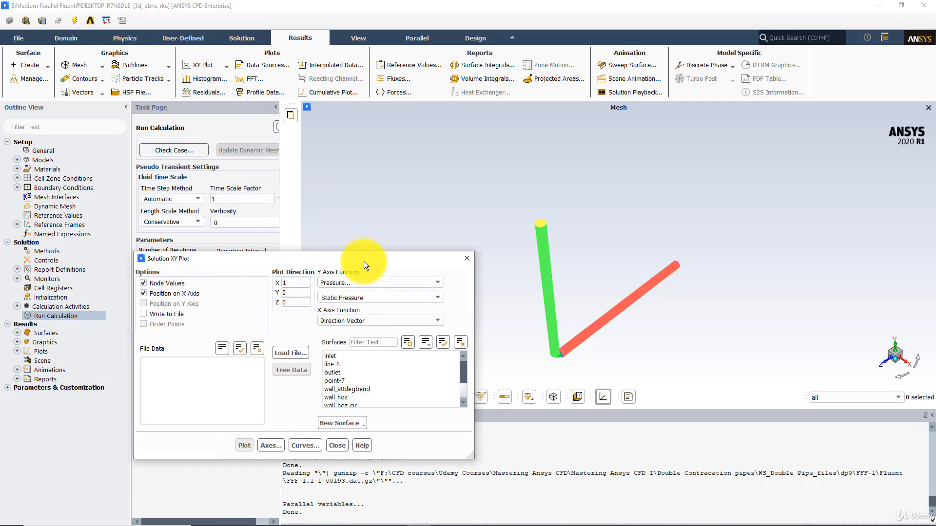
drag(364, 262, 266, 219)
double_click(194, 239)
text(0)
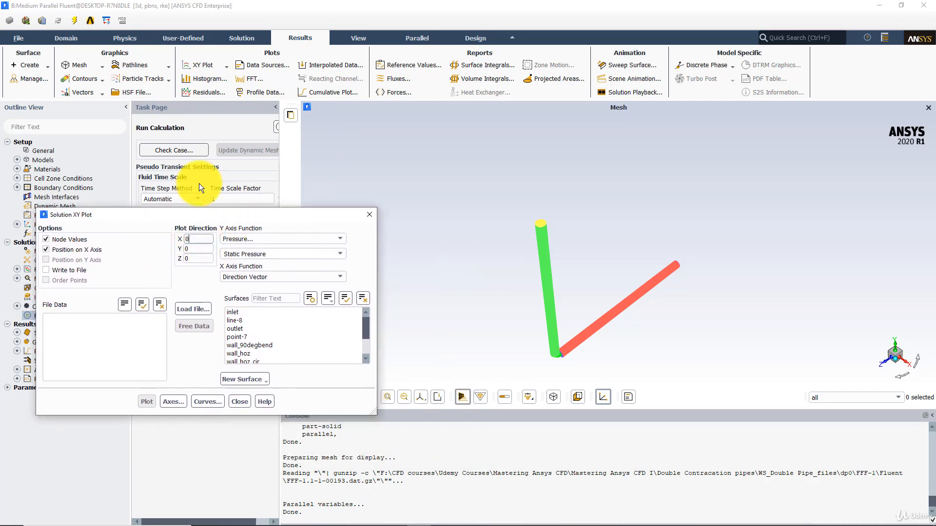
drag(198, 249, 166, 255)
text(0)
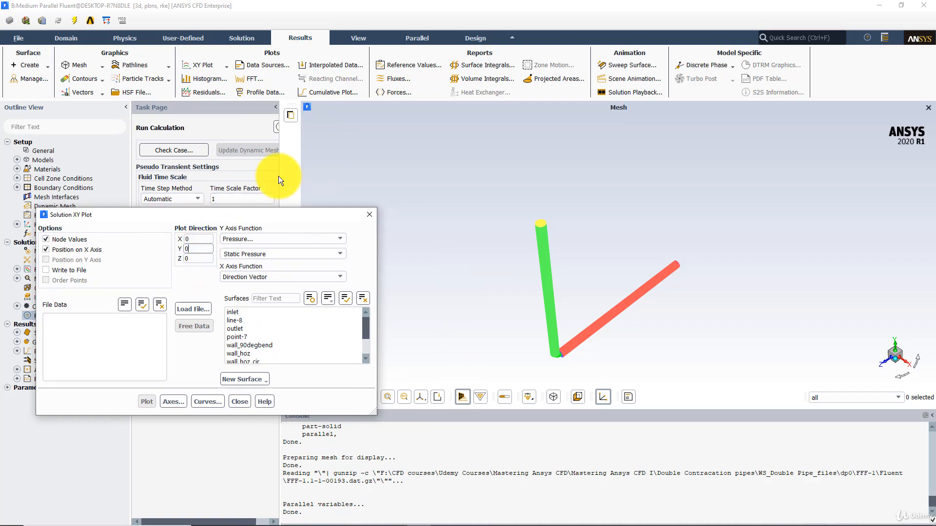
key(ctrl+a)
text(1)
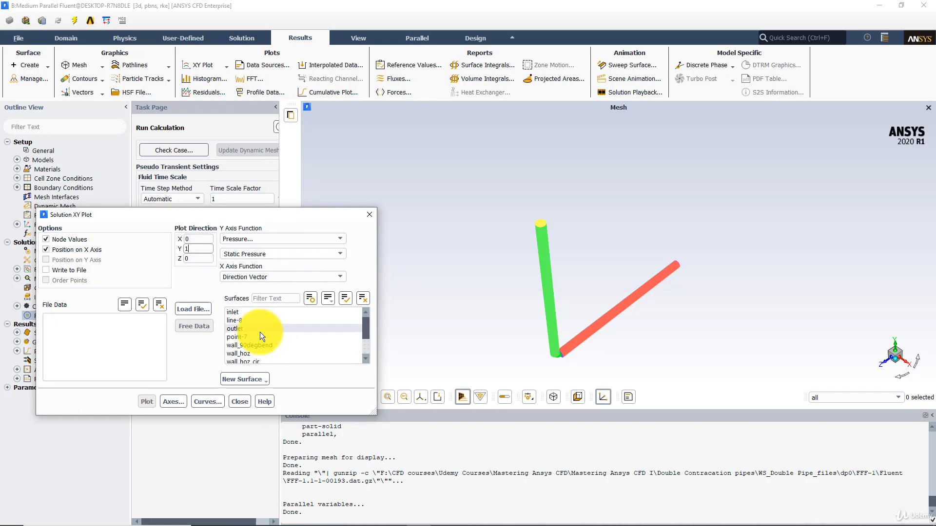
click(246, 321)
click(146, 402)
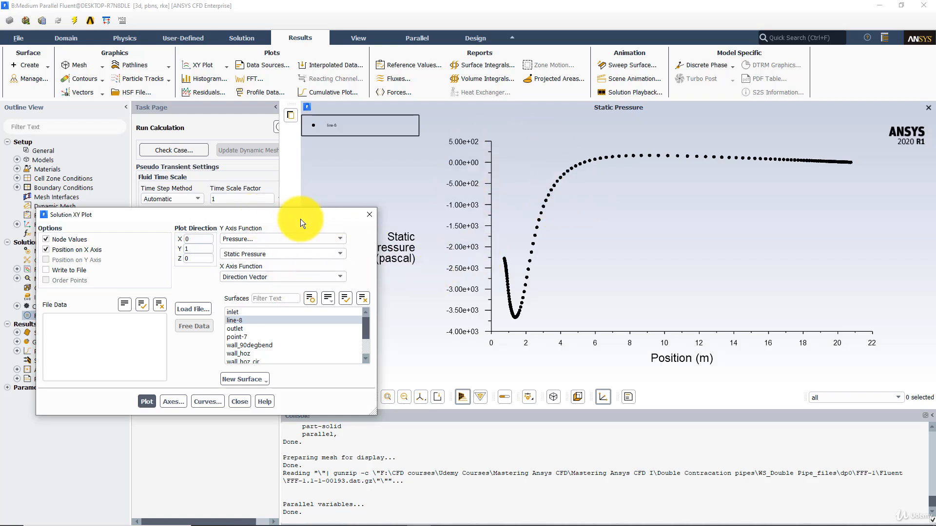
Start loading an external data file for the XY plot, browsing up to the Double Contracation pipes folder and showing All Files (*)
drag(300, 218, 306, 186)
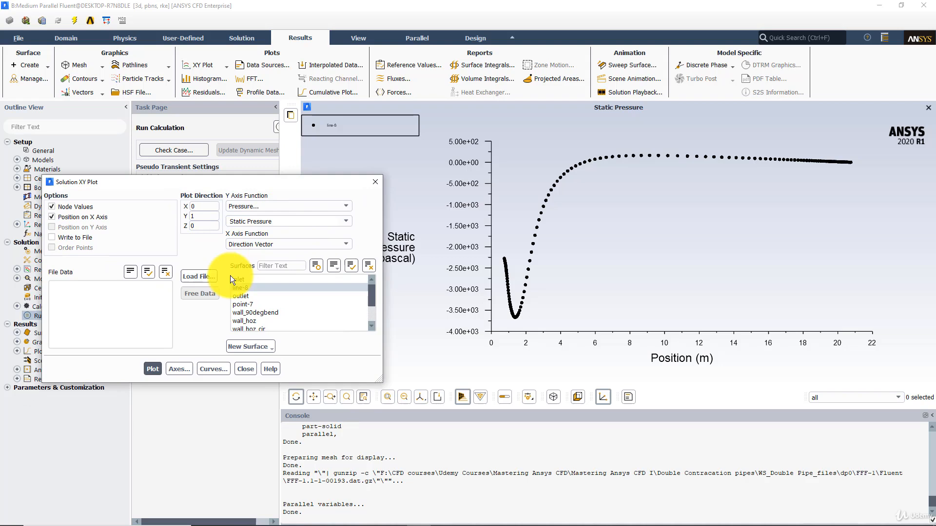
click(196, 277)
click(596, 177)
click(595, 177)
click(596, 177)
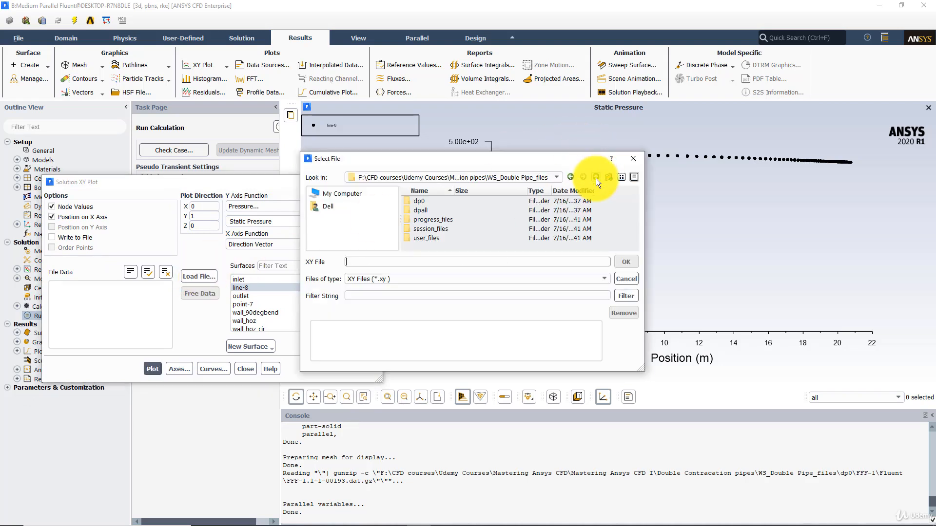
click(596, 177)
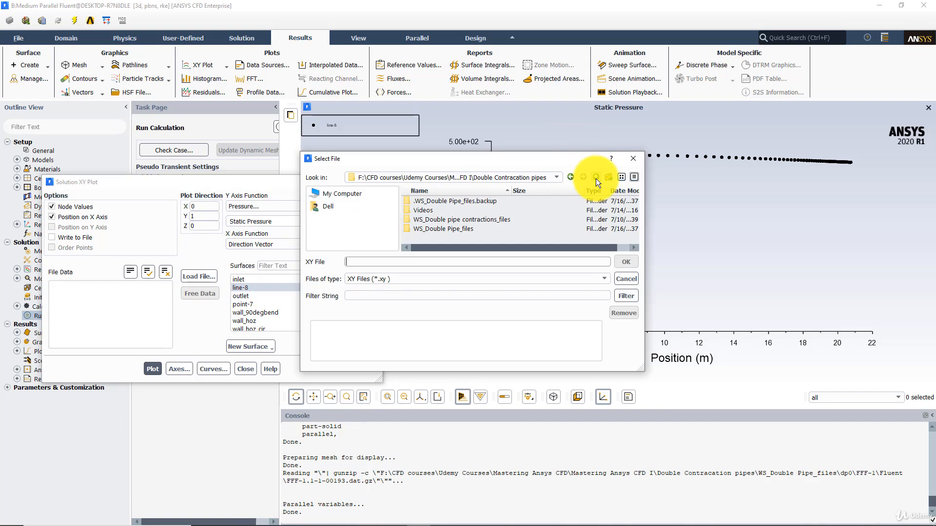
click(504, 281)
click(385, 297)
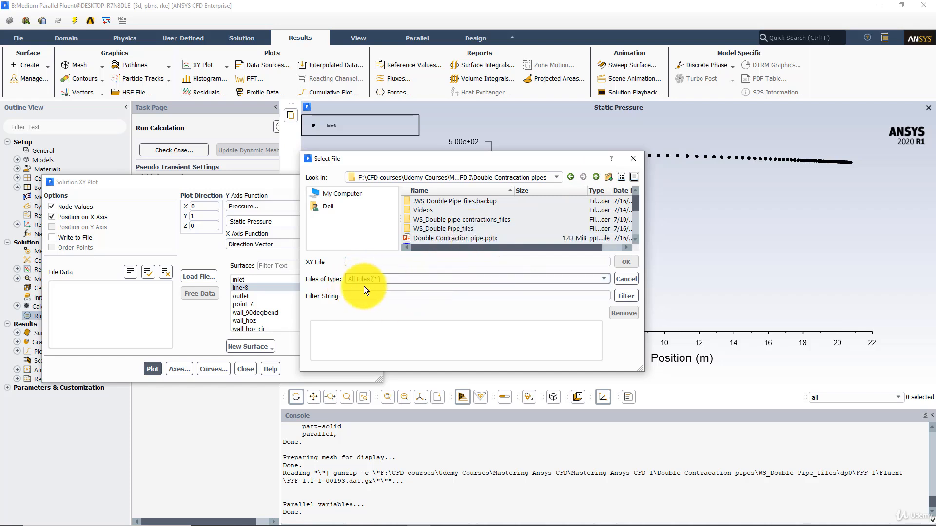
Load the pressure_caorse file and plot it together with the static pressure along line-8
drag(640, 369, 748, 474)
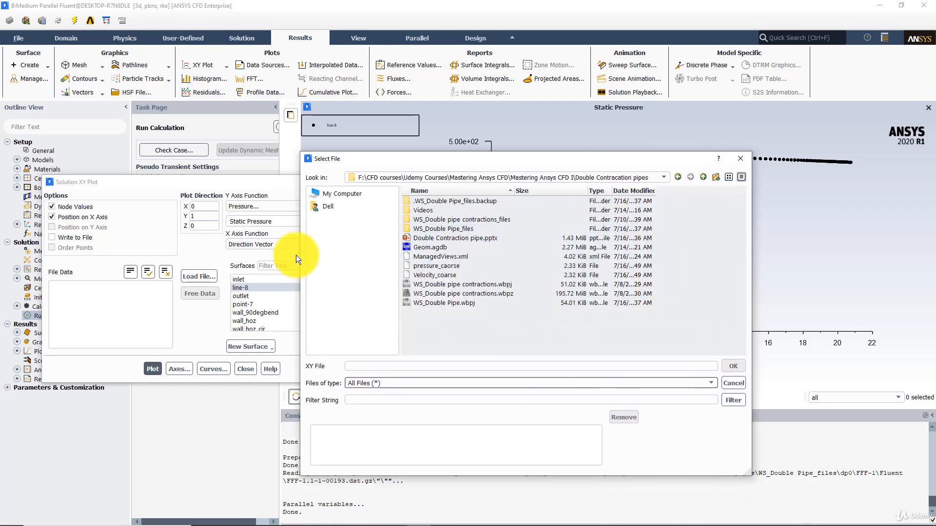
click(433, 267)
drag(492, 159, 615, 203)
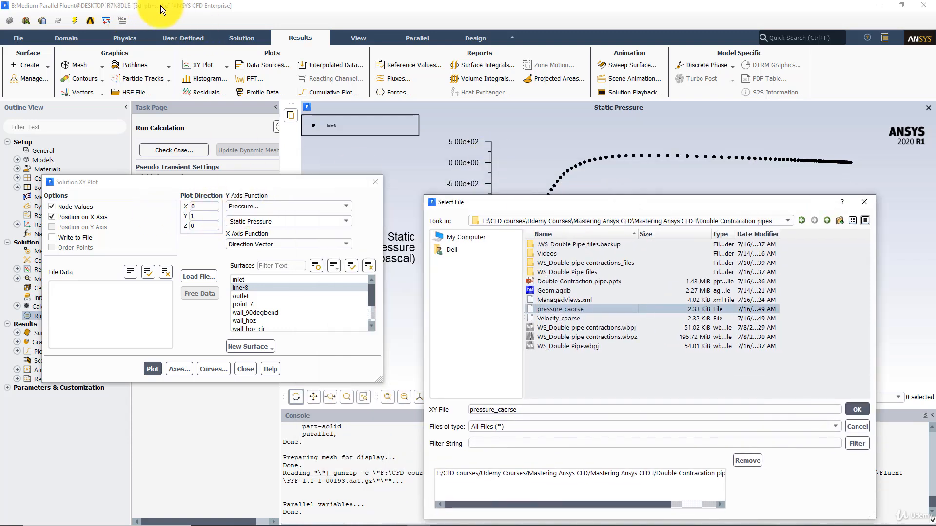
click(856, 407)
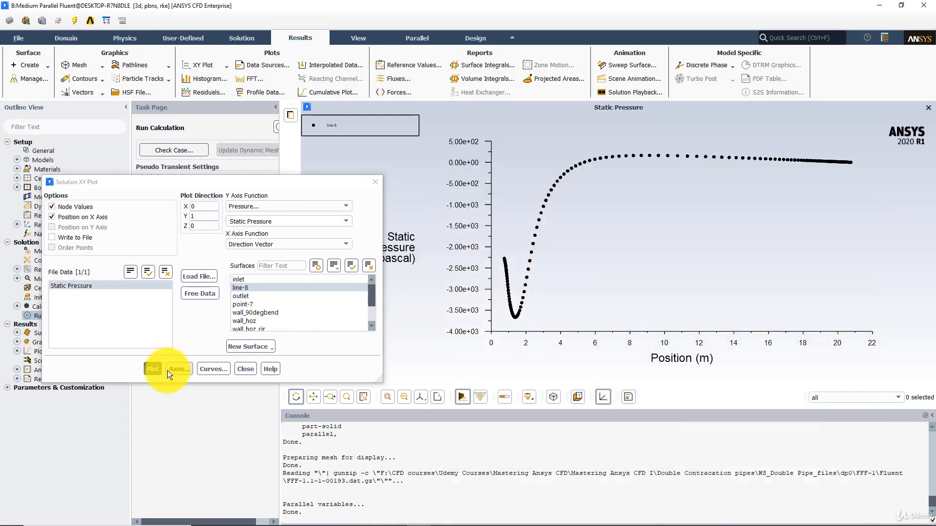
click(152, 370)
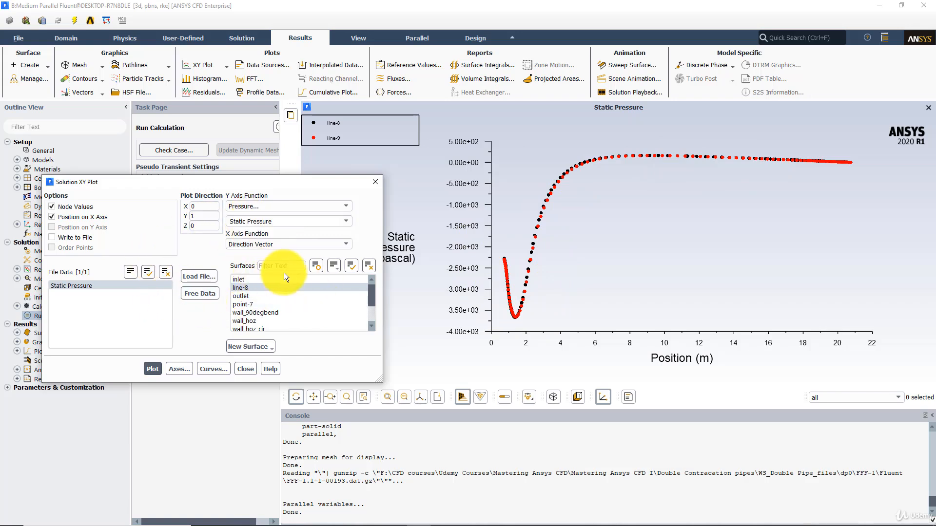
Change the Y axis function to Velocity, Velocity Magnitude, and replot line-8
click(265, 208)
click(248, 228)
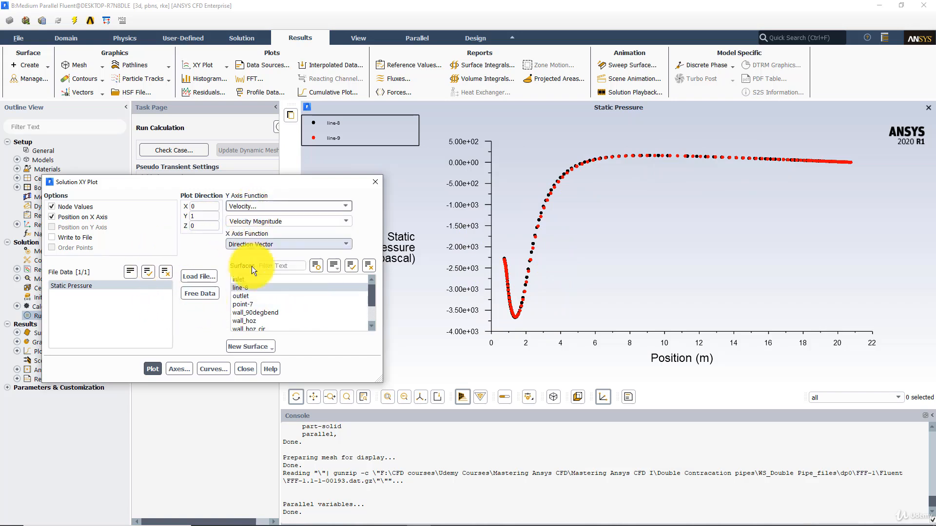
click(156, 369)
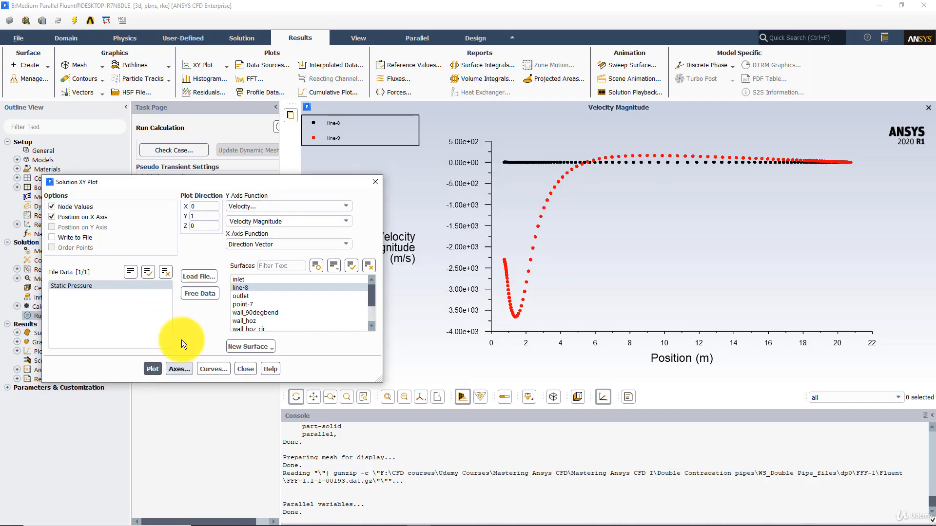
Remove the loaded Static Pressure file data from the XY plot
click(164, 272)
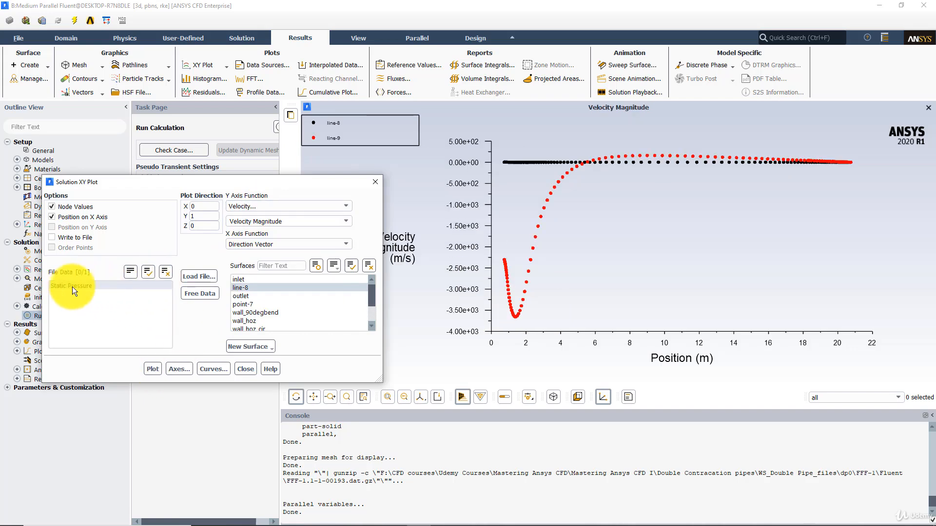
click(70, 286)
click(168, 271)
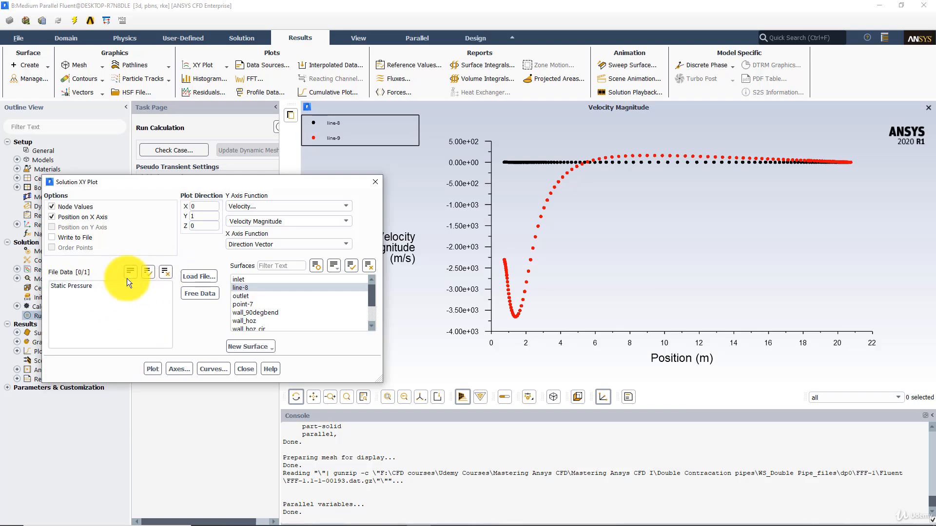
click(71, 285)
click(188, 293)
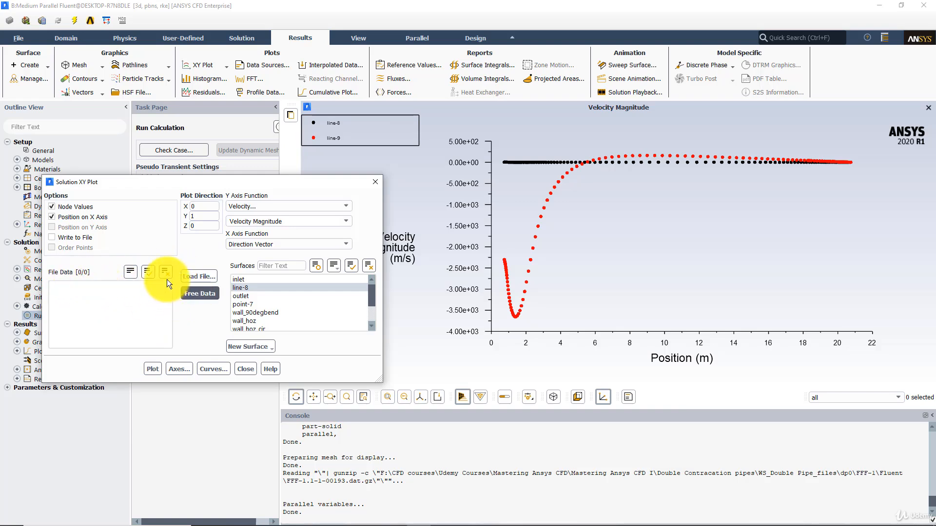
Load the Velocity_coarse file from all file types, plot it with line-8's velocity magnitude, and close the XY plot dialog
click(200, 277)
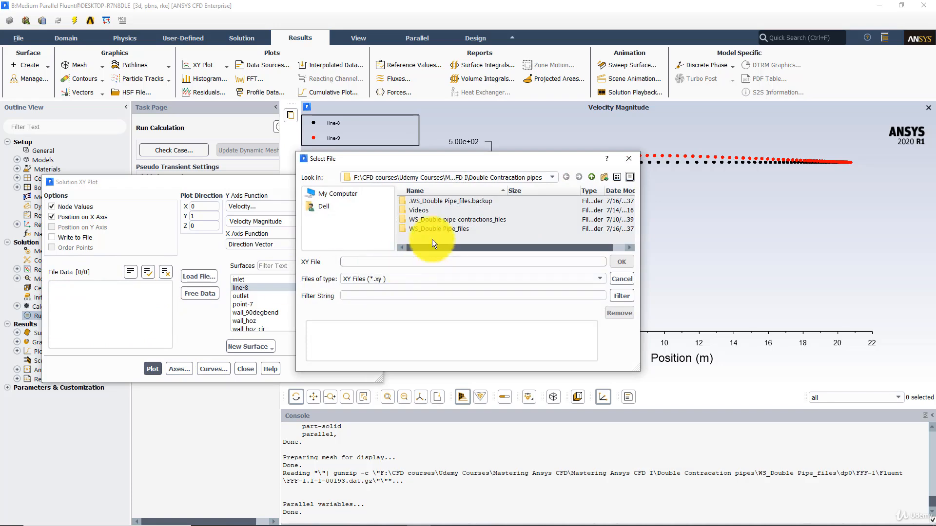
click(391, 275)
click(373, 294)
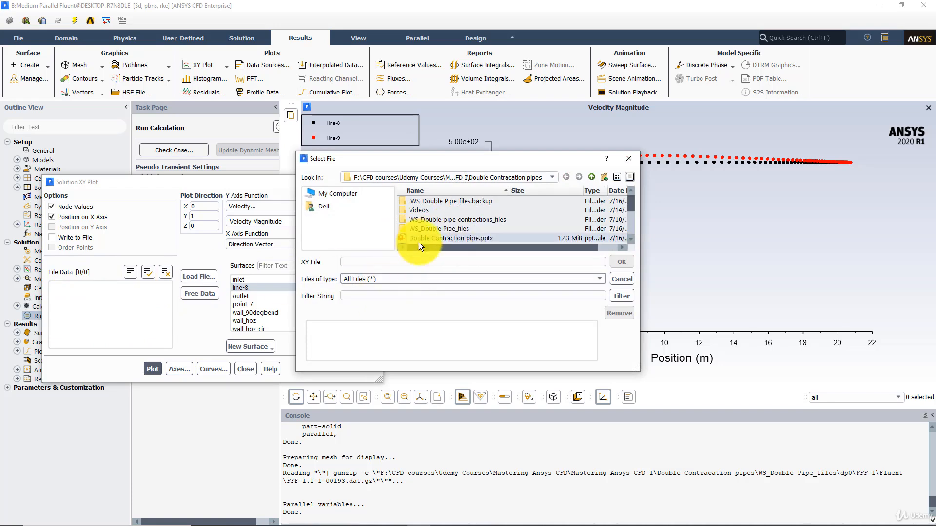
scroll(464, 227, down, 3)
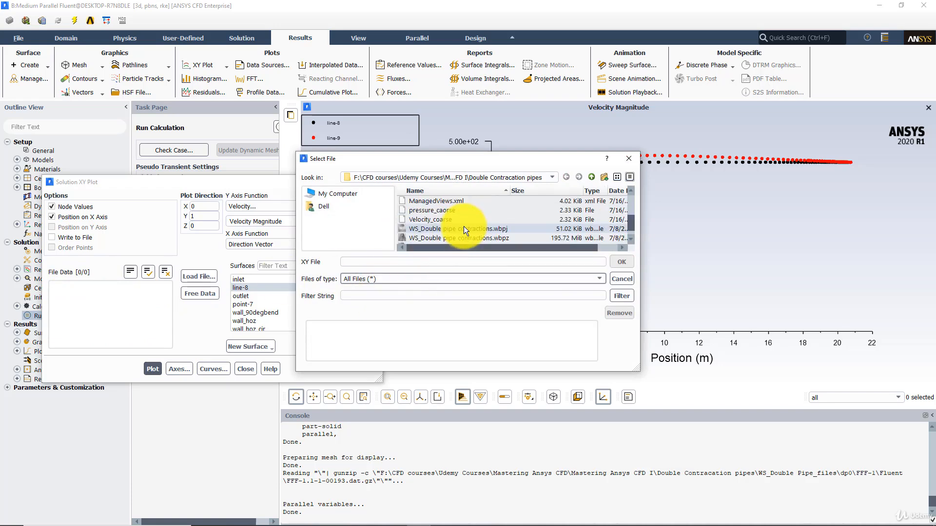
click(437, 221)
click(621, 263)
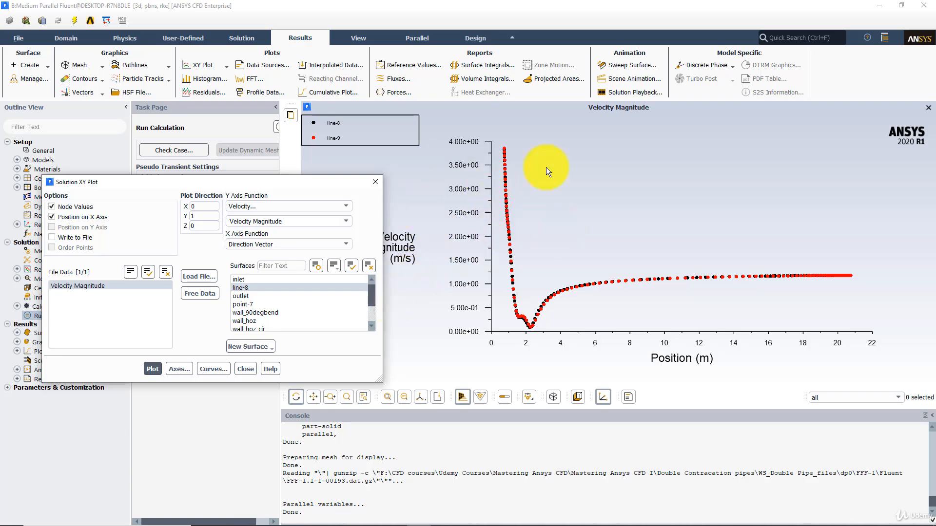
click(245, 371)
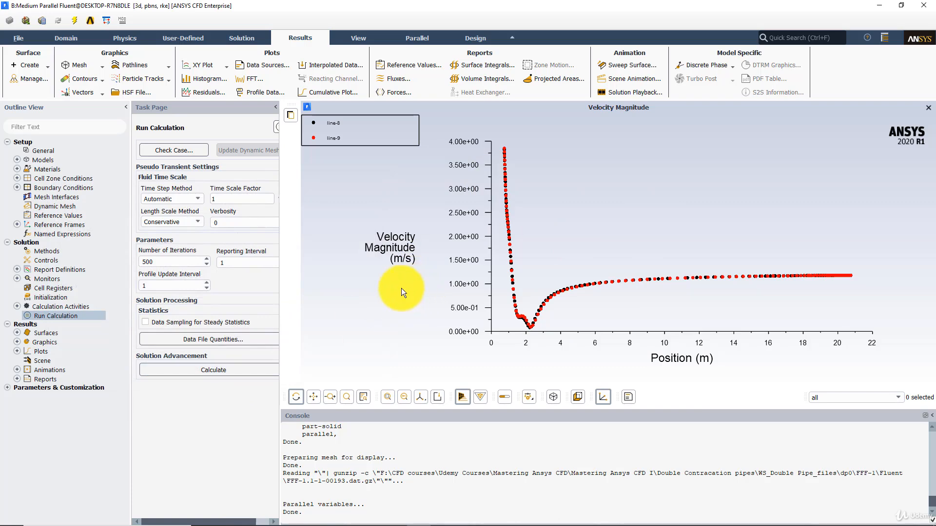